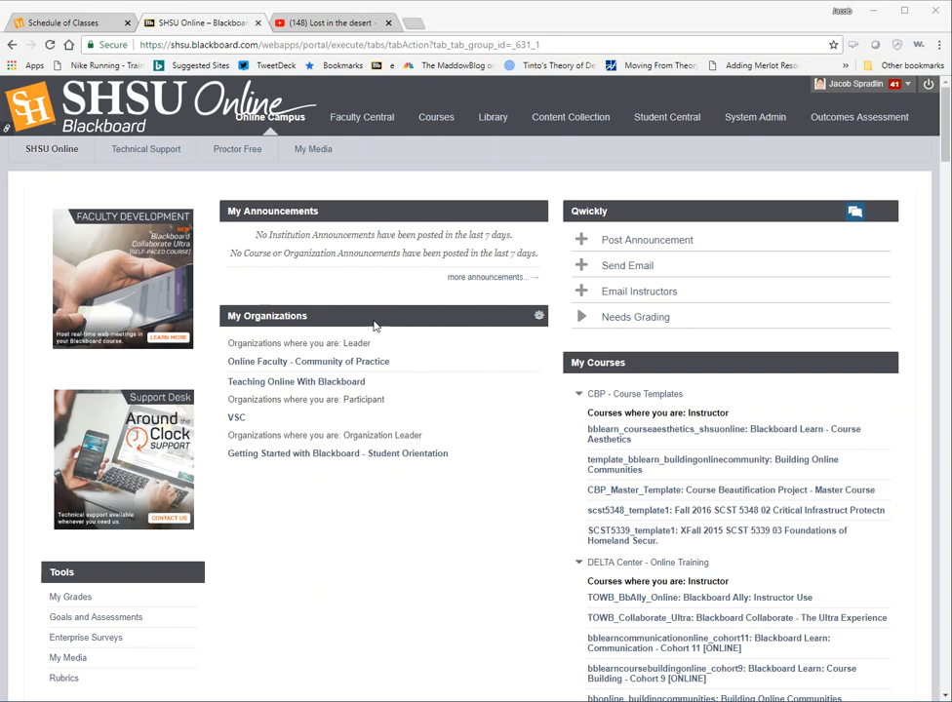
Step: Go to My Media and start adding a new YouTube entry
click(324, 152)
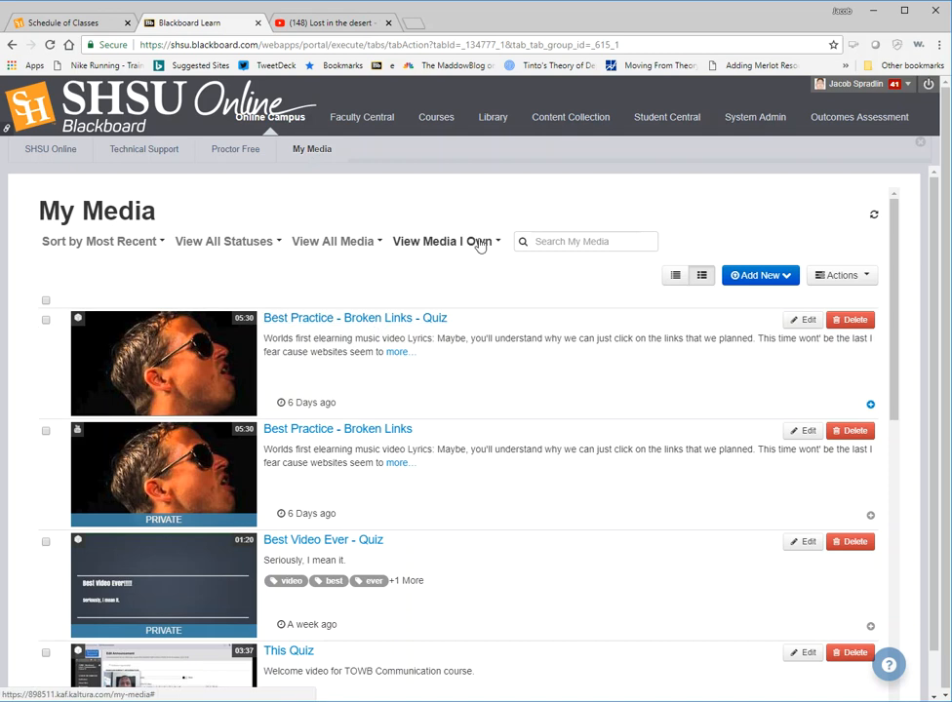
click(790, 278)
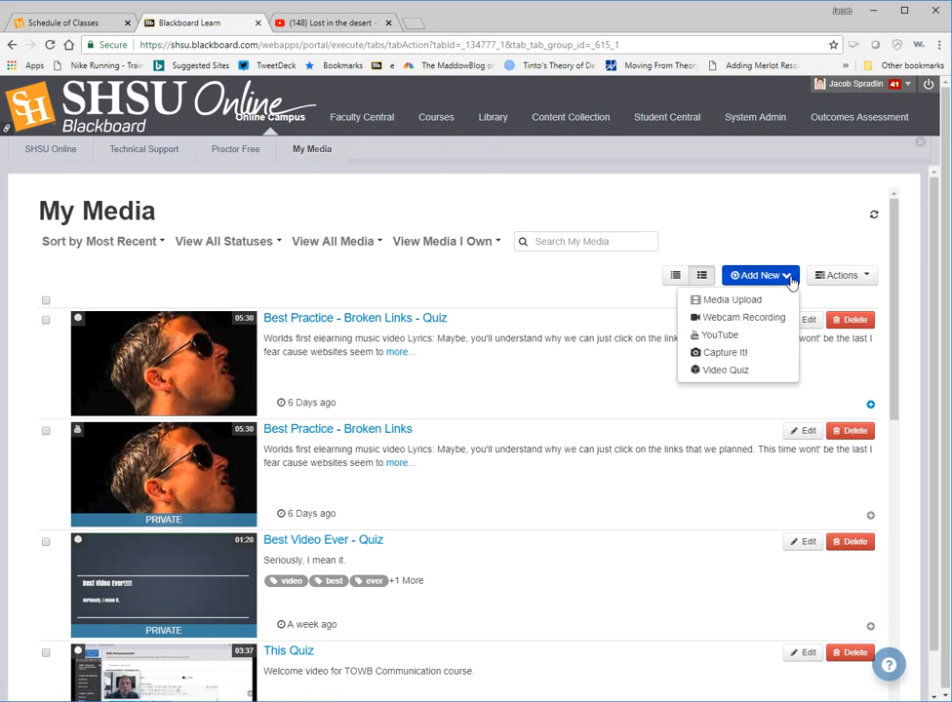
click(717, 336)
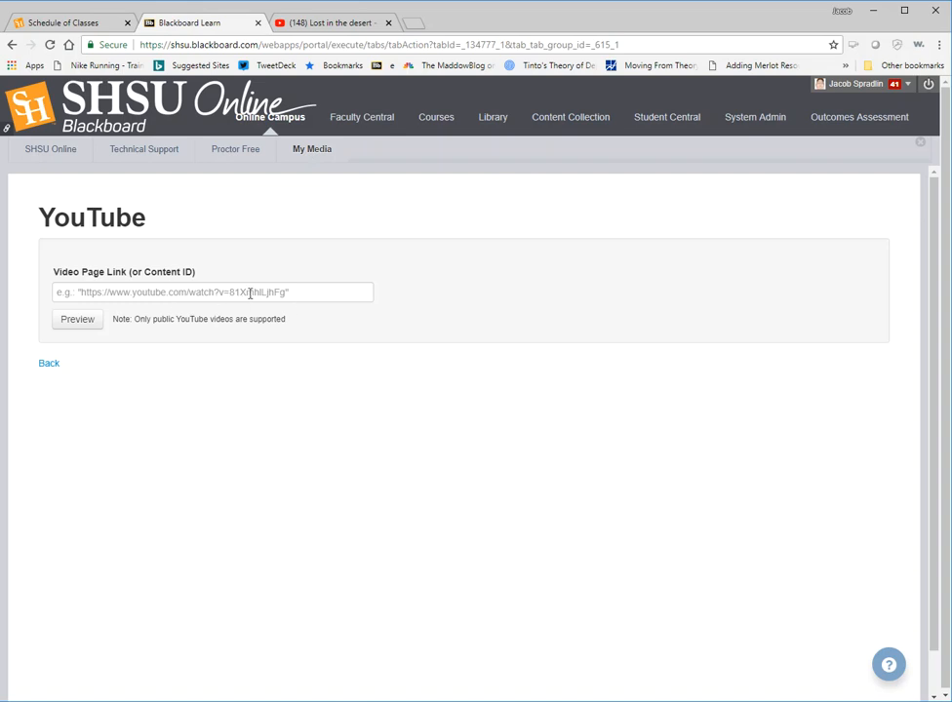
click(337, 28)
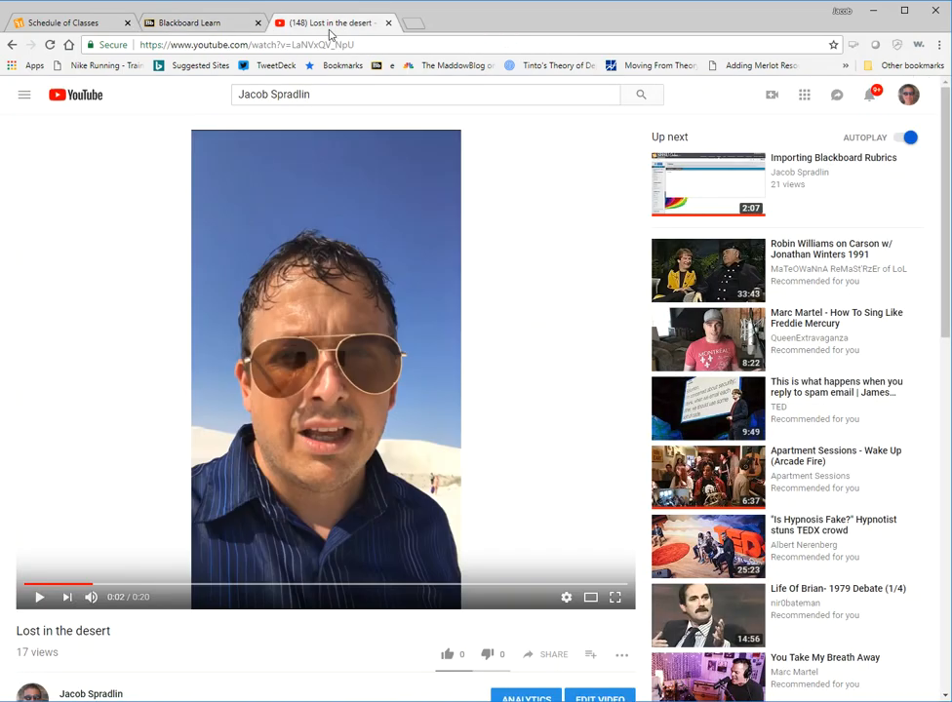
click(386, 47)
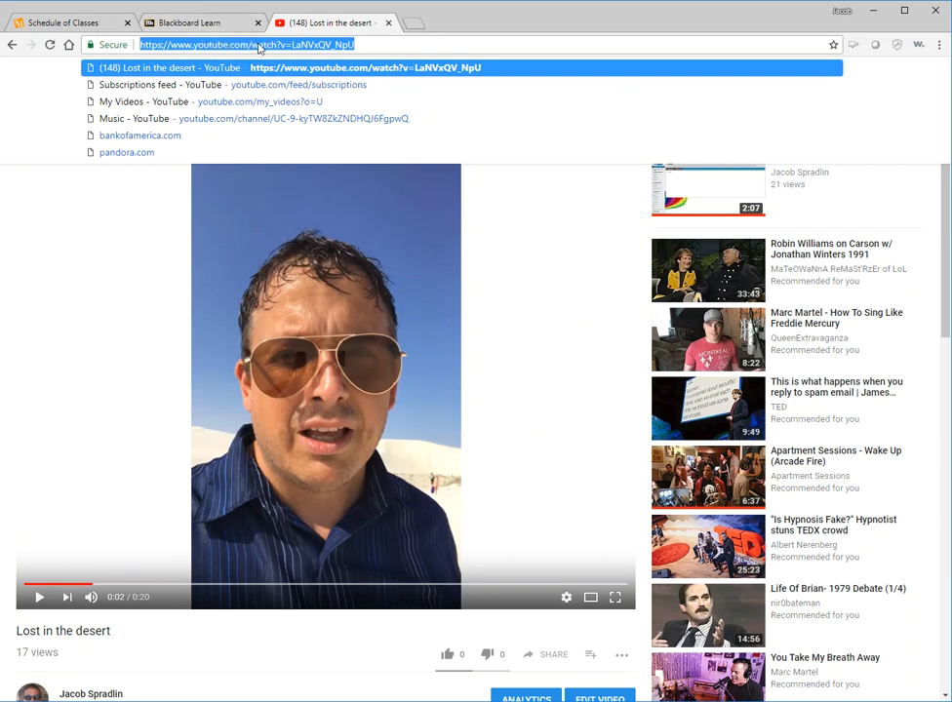
click(205, 21)
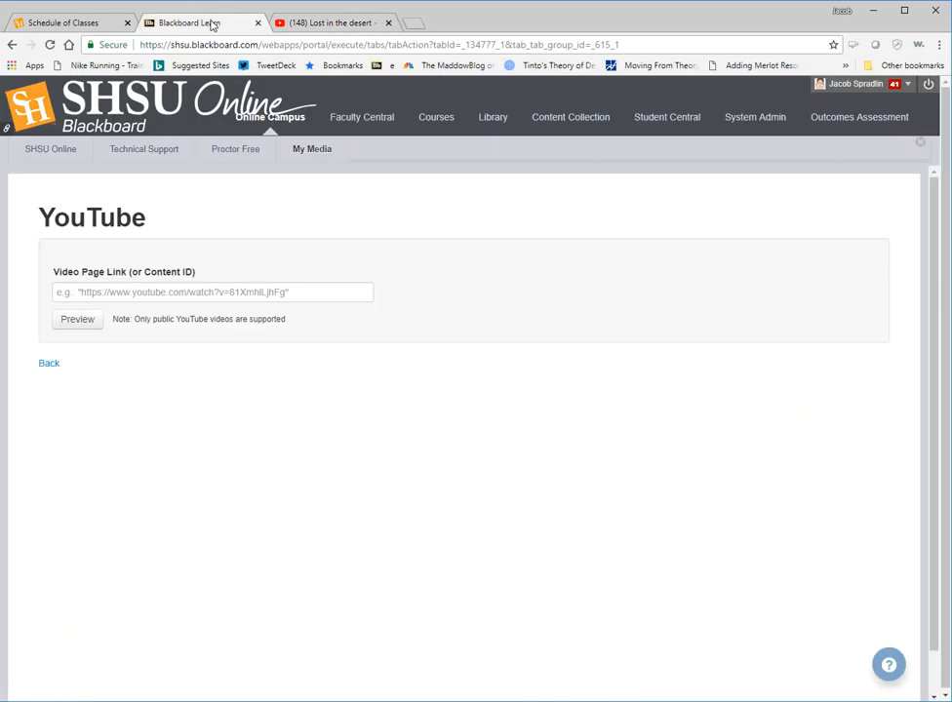
click(210, 294)
text(https://www.youtube.com/watch?v=L3NVxQV_NpU)
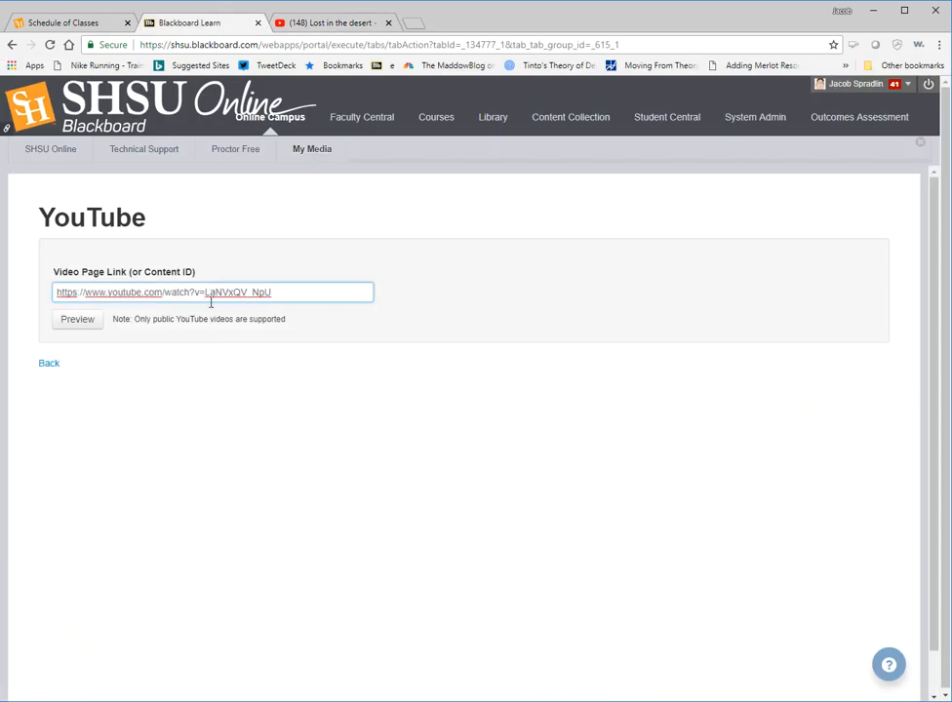
Step: Load the preview of the linked YouTube video, play it briefly and pause it
click(78, 319)
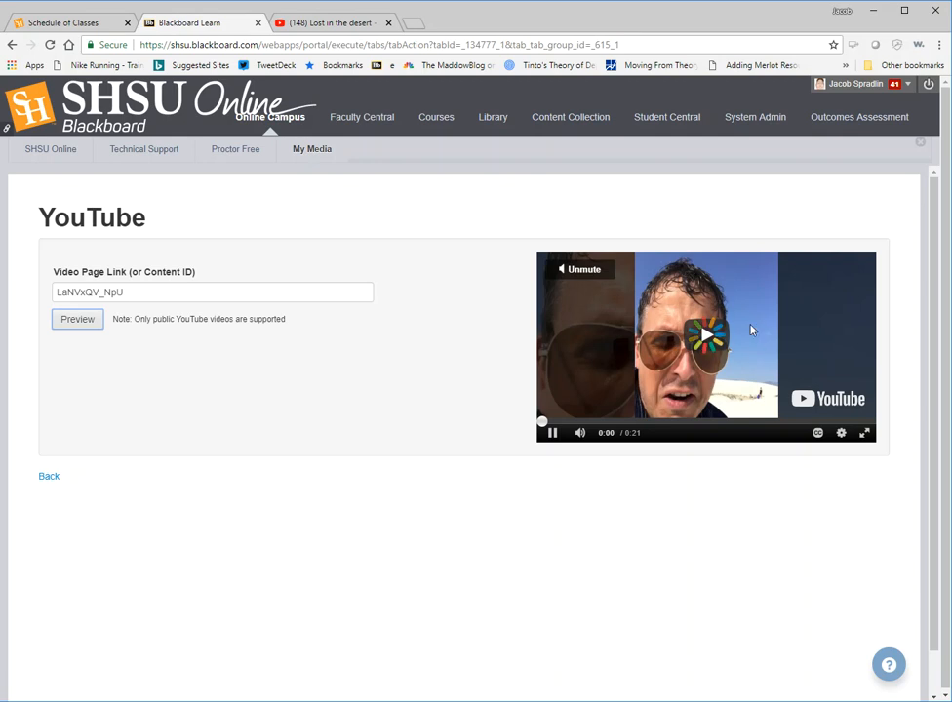
click(552, 435)
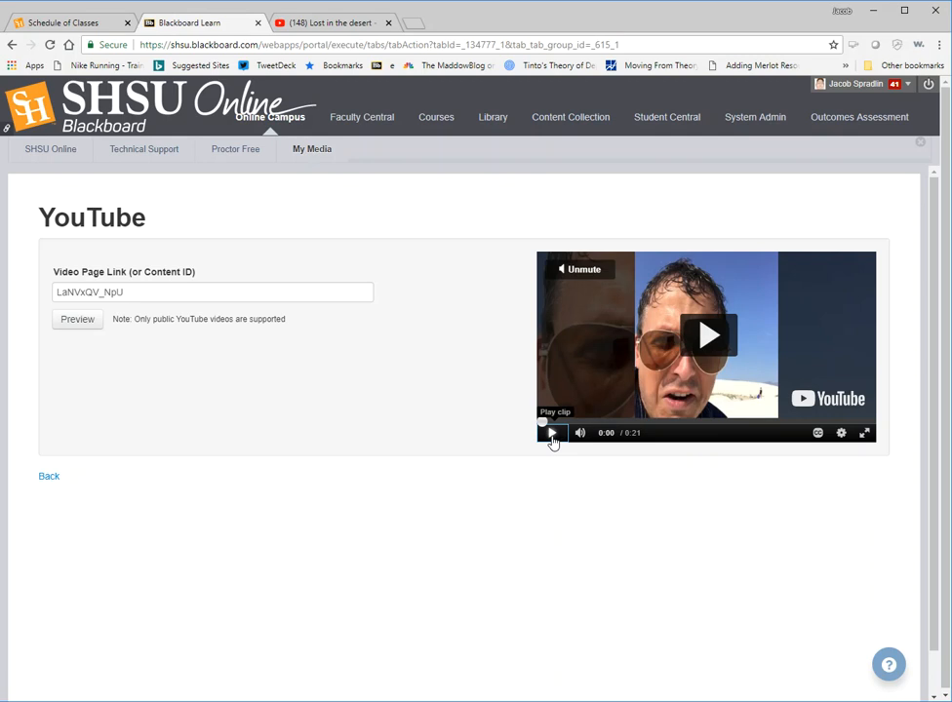
click(706, 337)
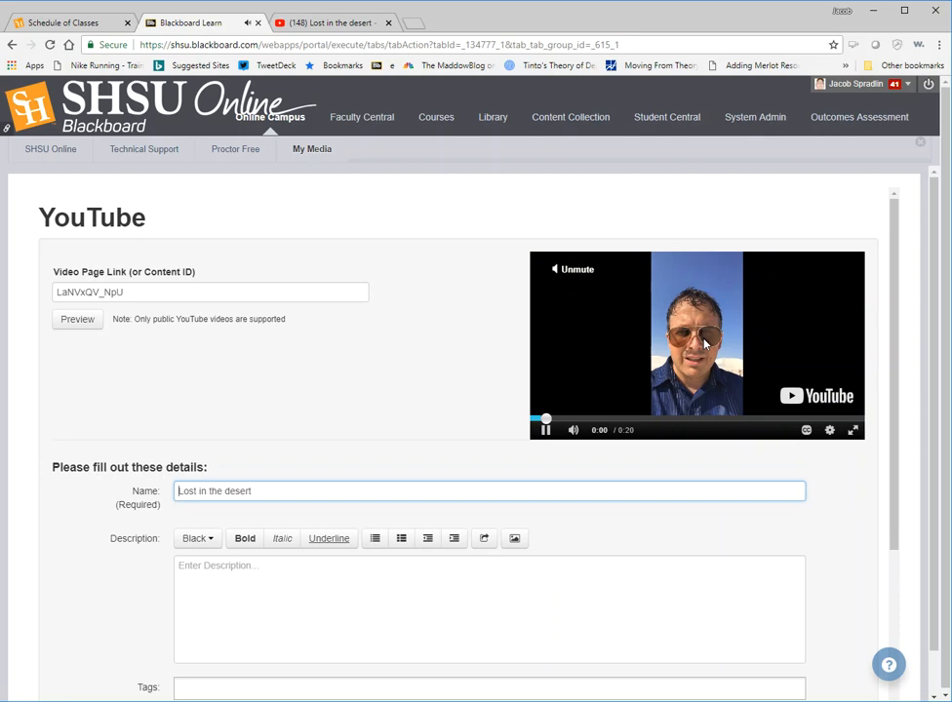
click(546, 435)
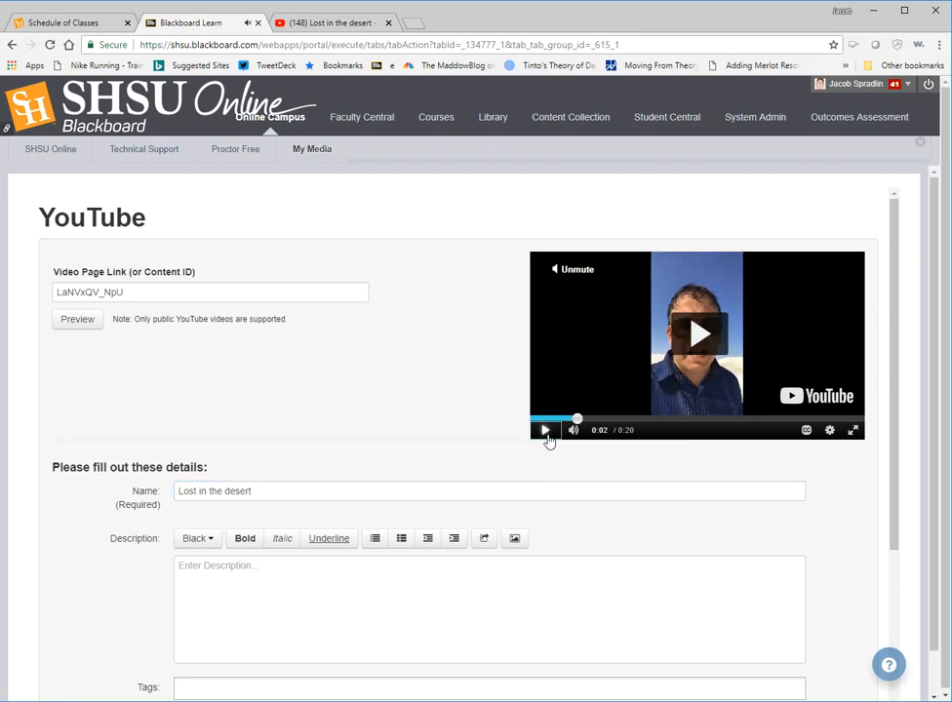
Step: Name the media "Desert Video" and describe it as 'This video was recorded at the "White Sands" national park.'
scroll(321, 507, down, 2)
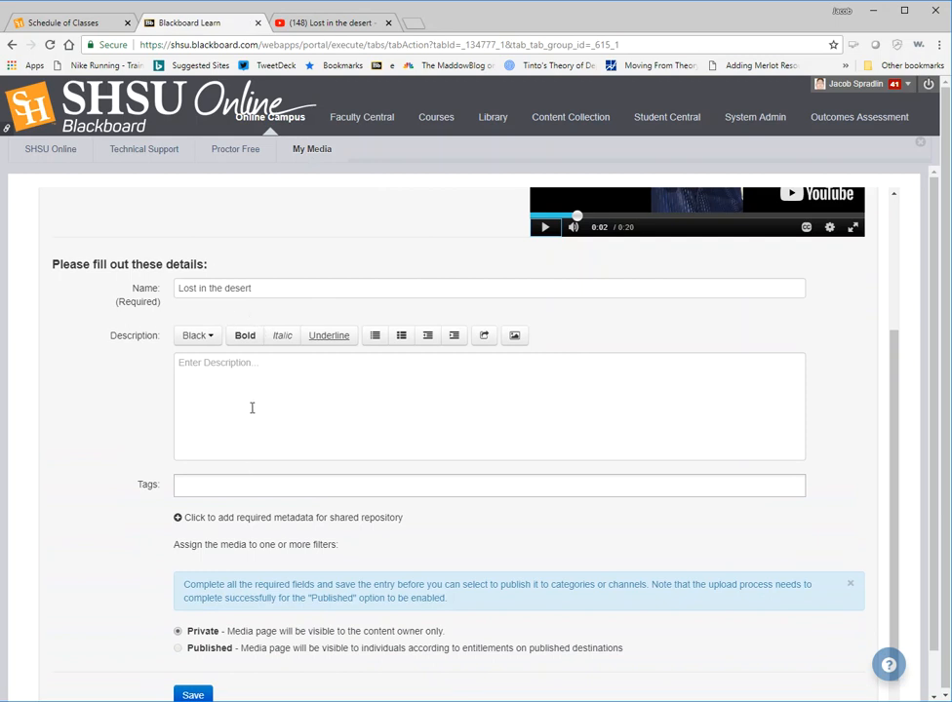
drag(271, 289, 17, 275)
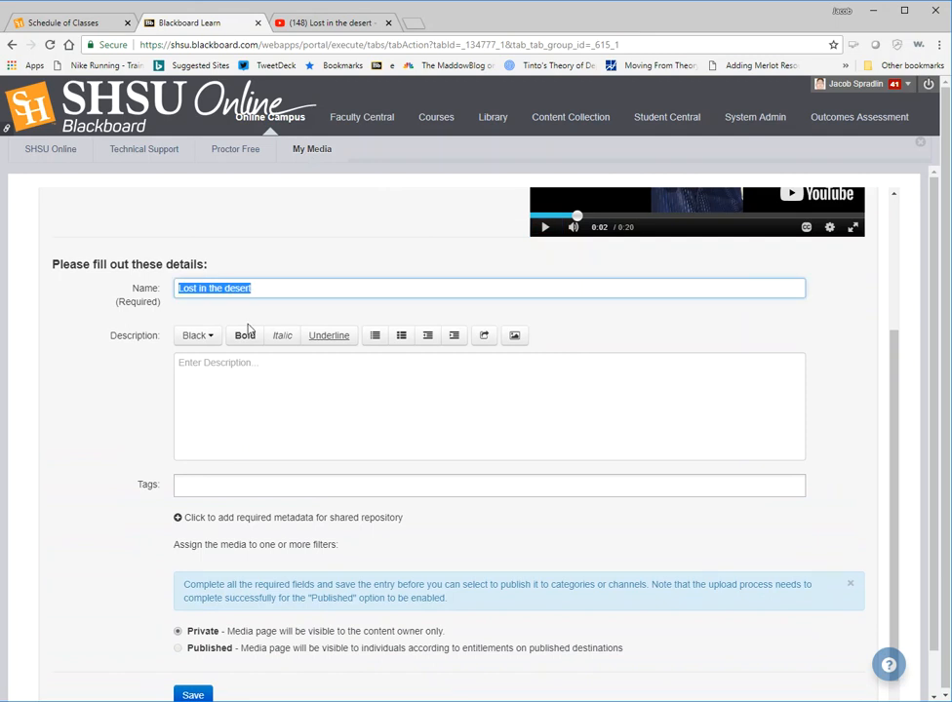
text(Desert Video)
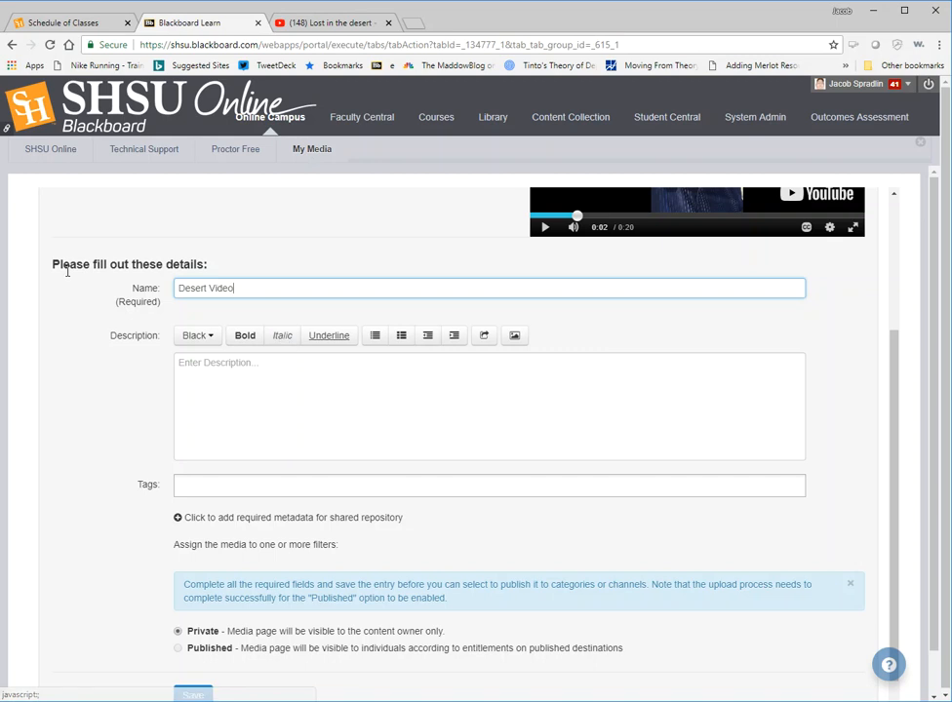
click(232, 361)
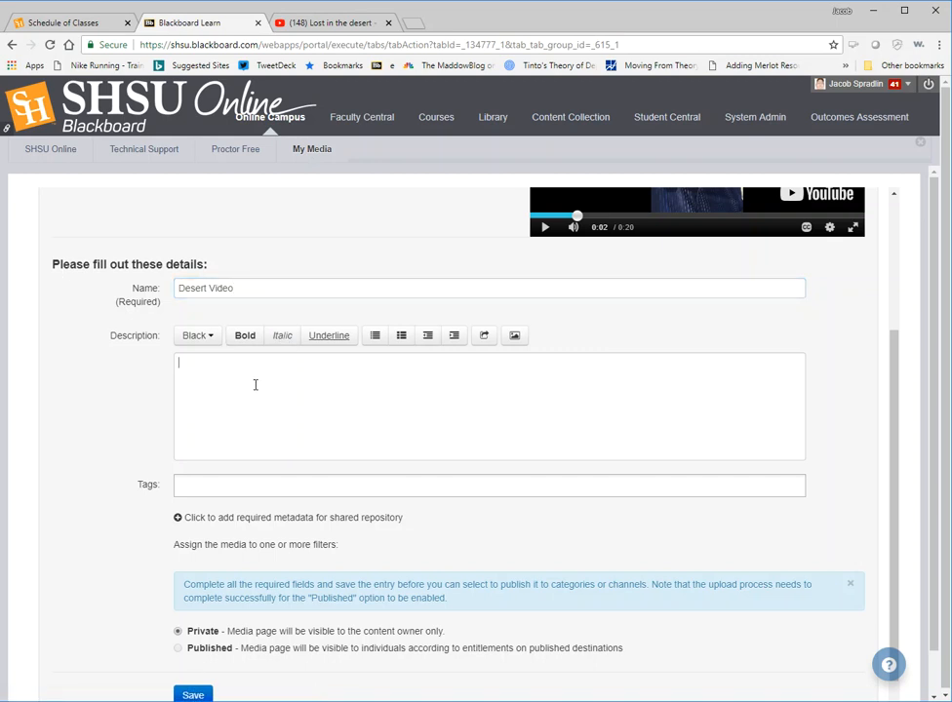
text(This video was recorded at the "White Sands)
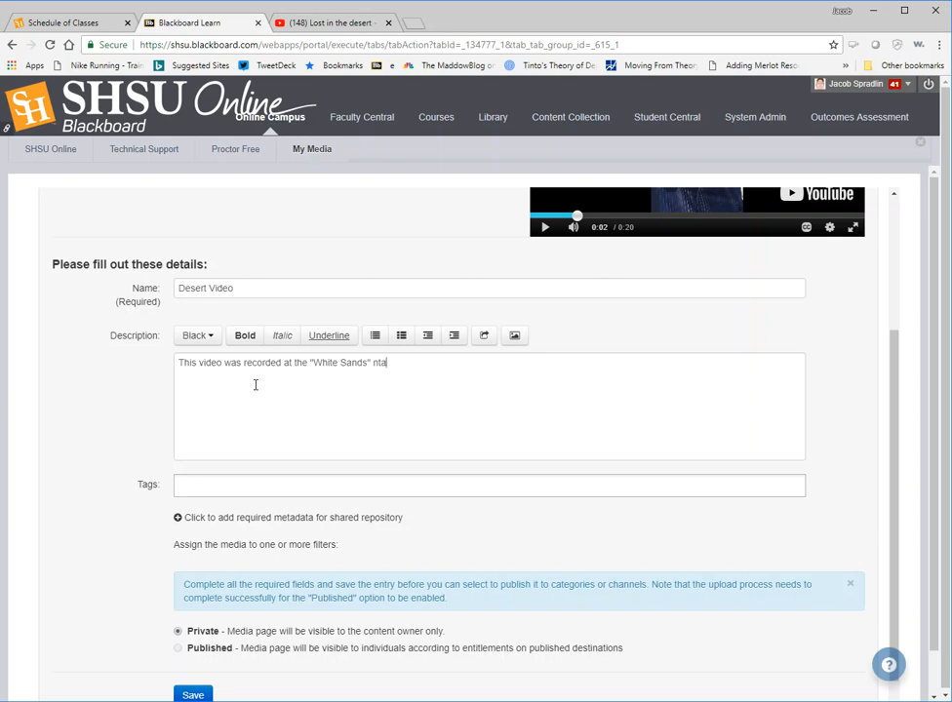
text(" national park)
text(.)
Step: Add the tags desert, video and dunes to the media entry
click(314, 485)
text(desert)
key(Return)
text(video)
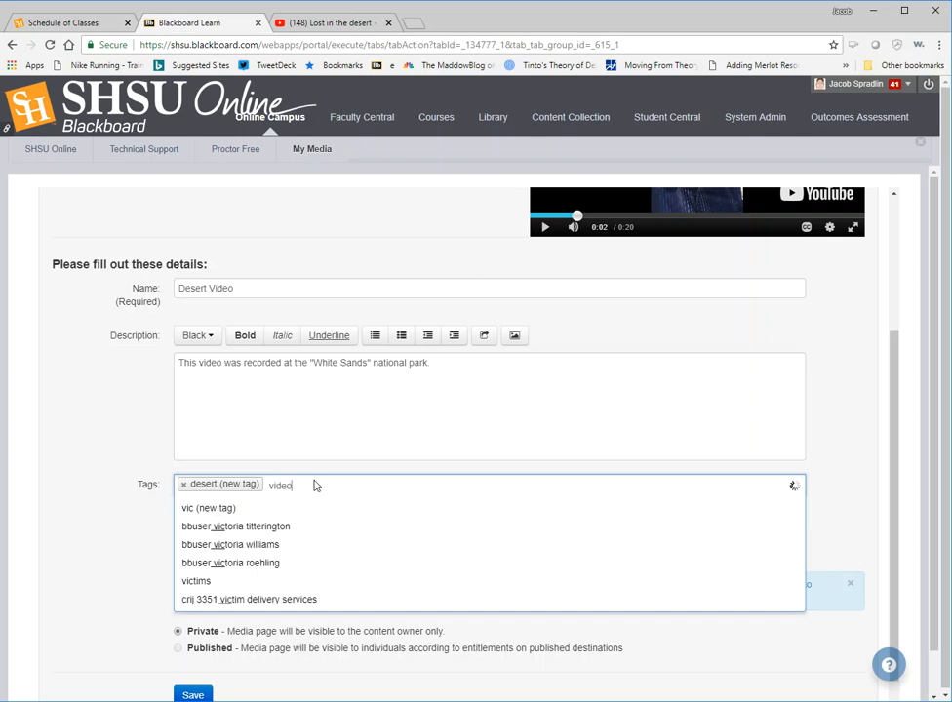
key(Return)
text(dunes)
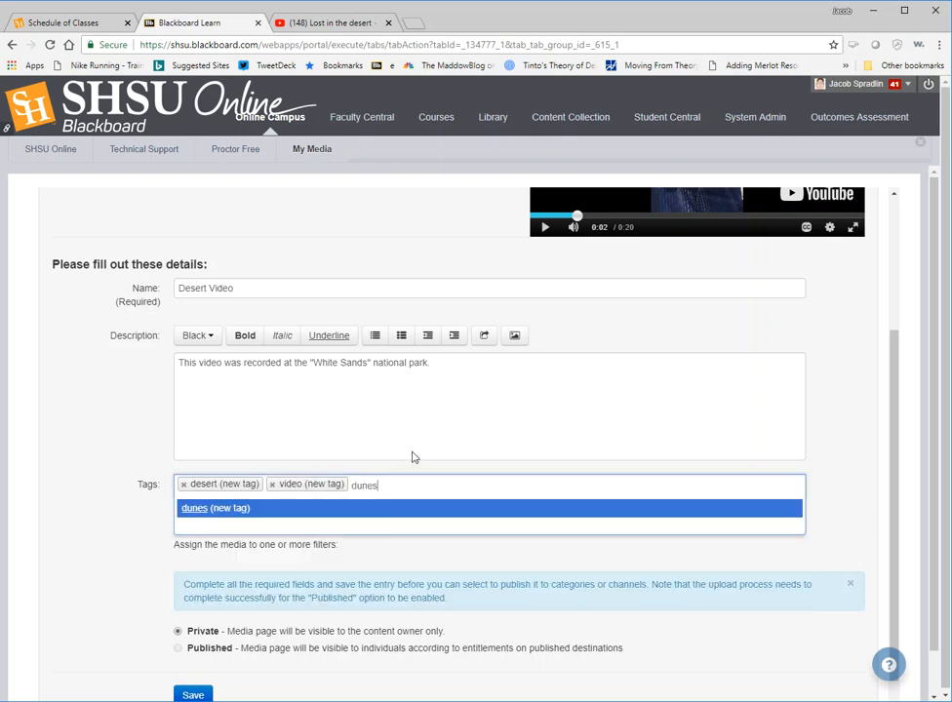
click(195, 509)
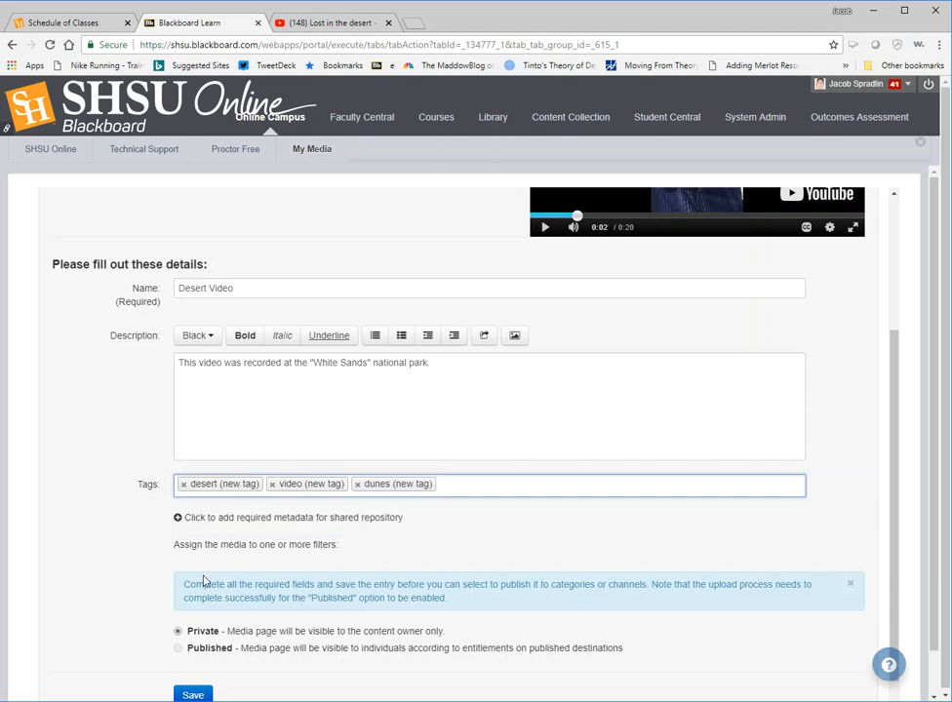
Step: Save the Desert Video entry and return to the My Media list
scroll(153, 581, down, 1)
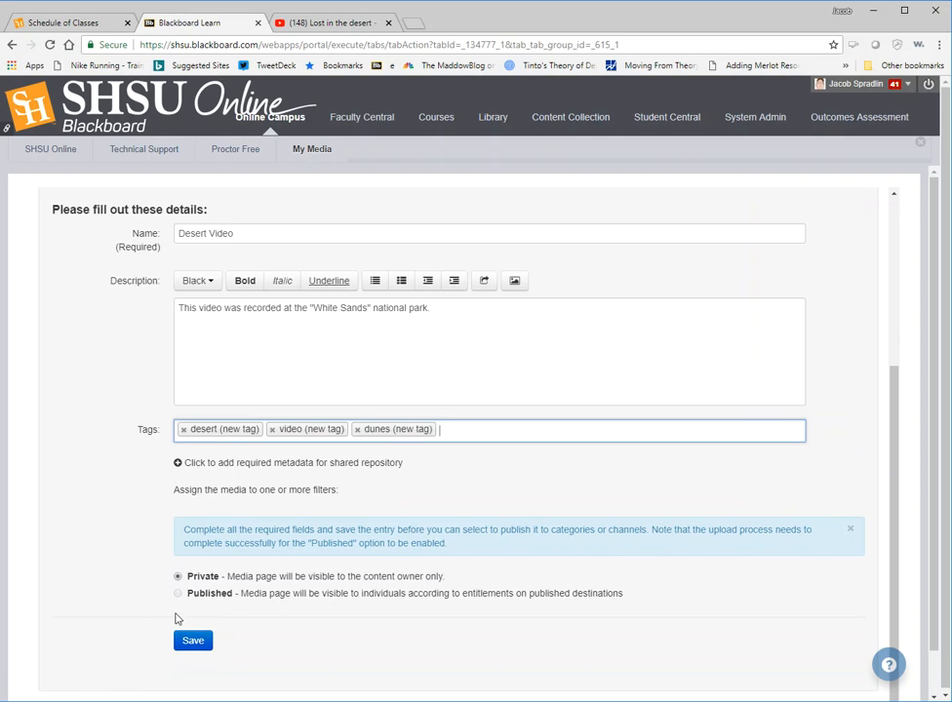
click(193, 643)
click(201, 650)
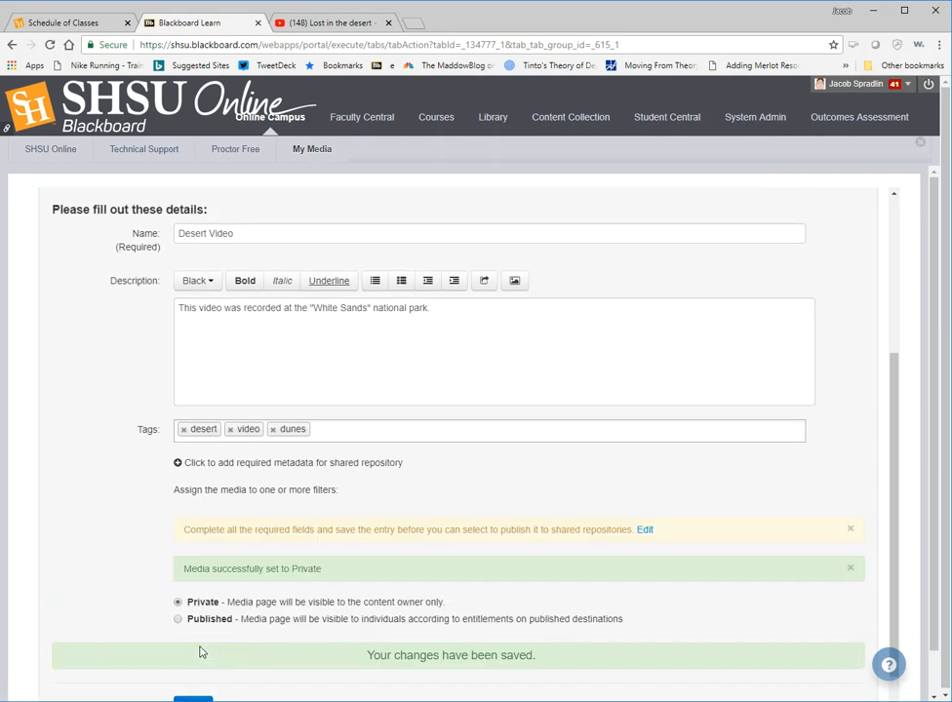
scroll(126, 499, down, 1)
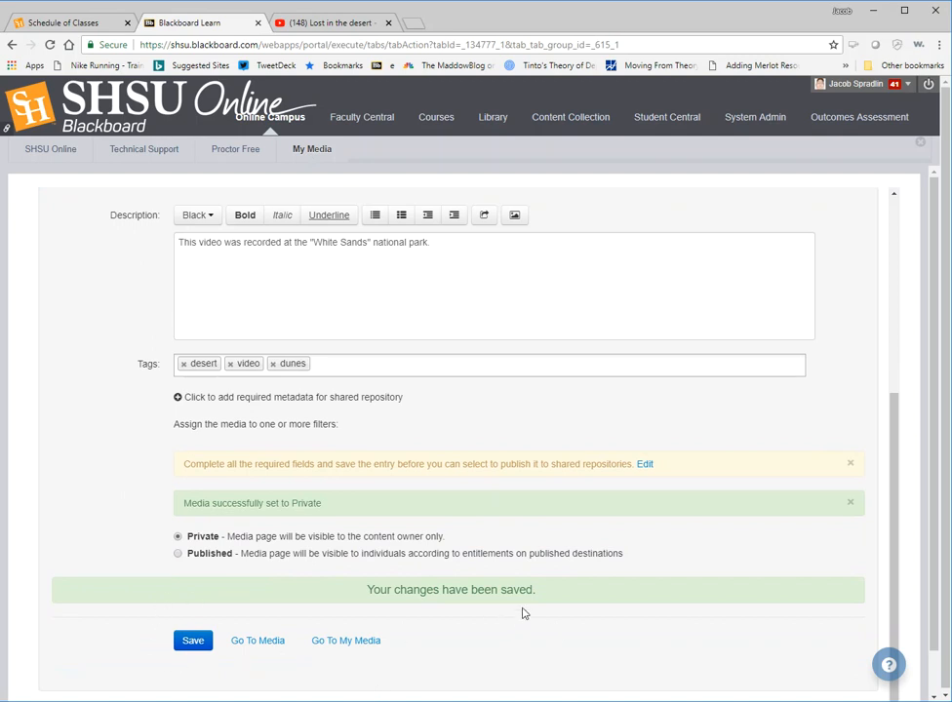
scroll(523, 611, up, 5)
scroll(517, 607, down, 5)
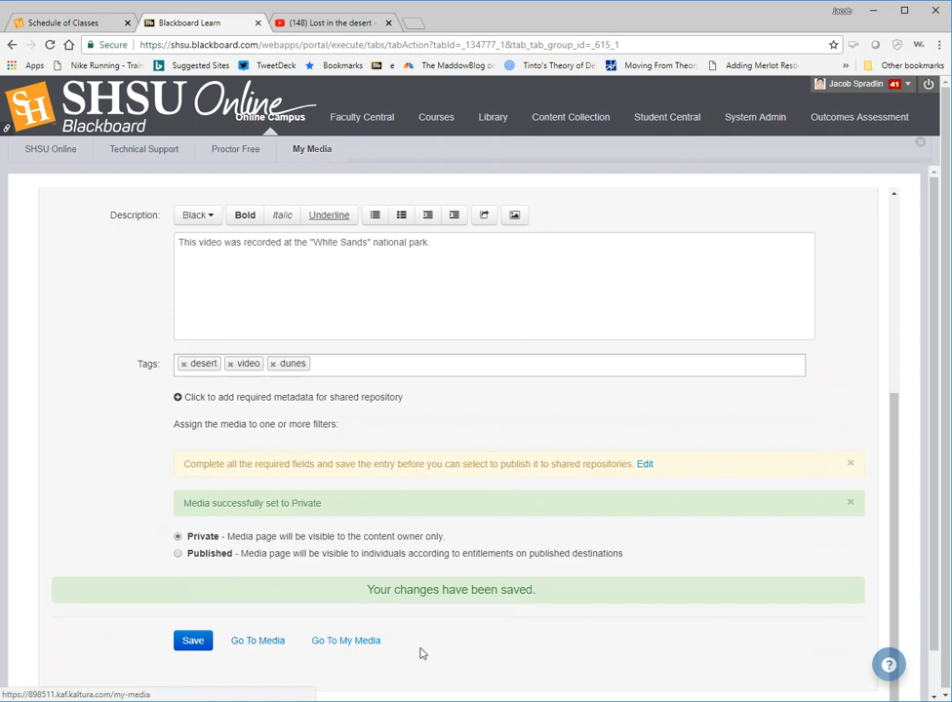
click(335, 643)
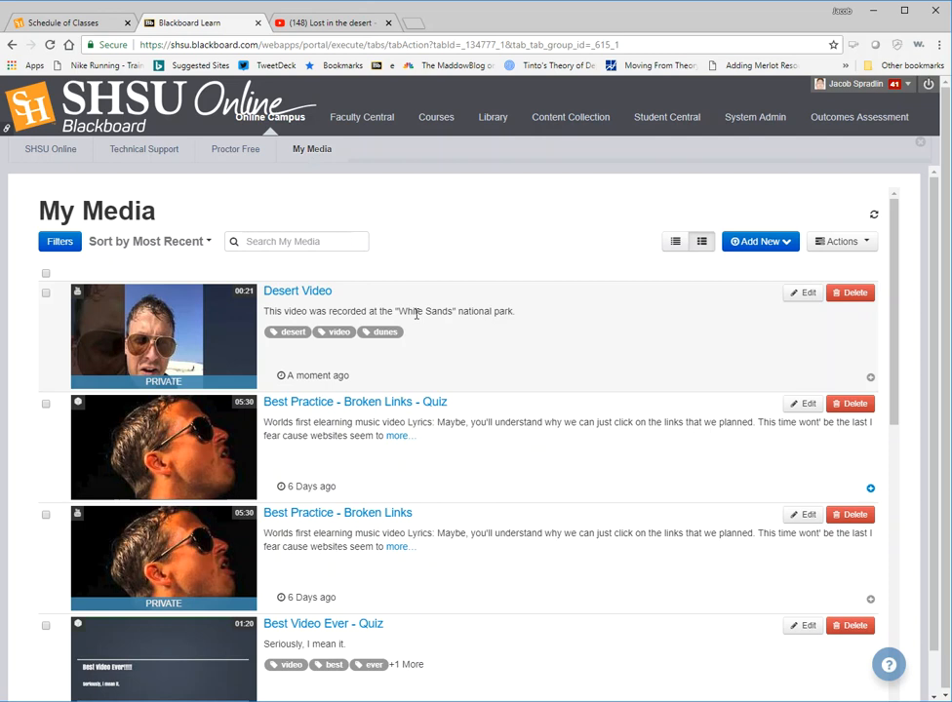
Step: Create a new video quiz based on Desert Video and start it in the quiz editor
click(788, 250)
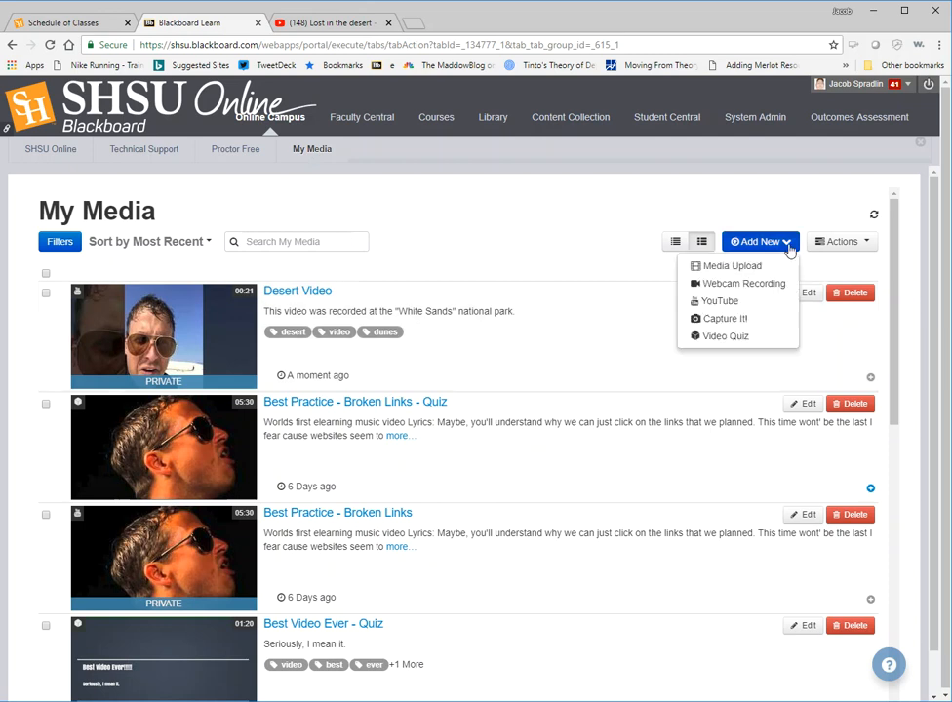
click(748, 339)
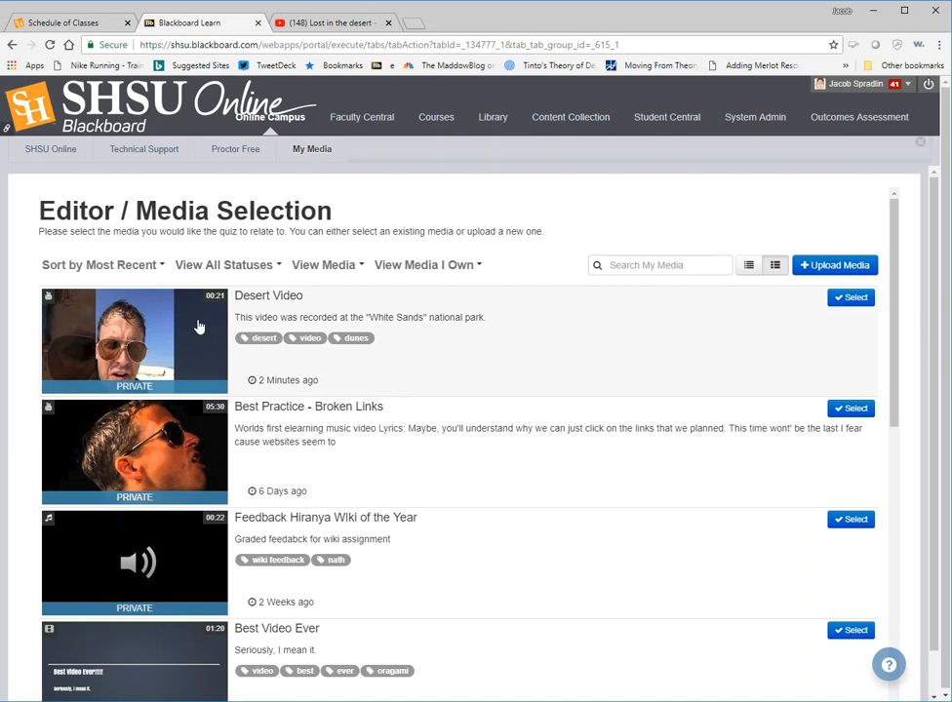
click(849, 299)
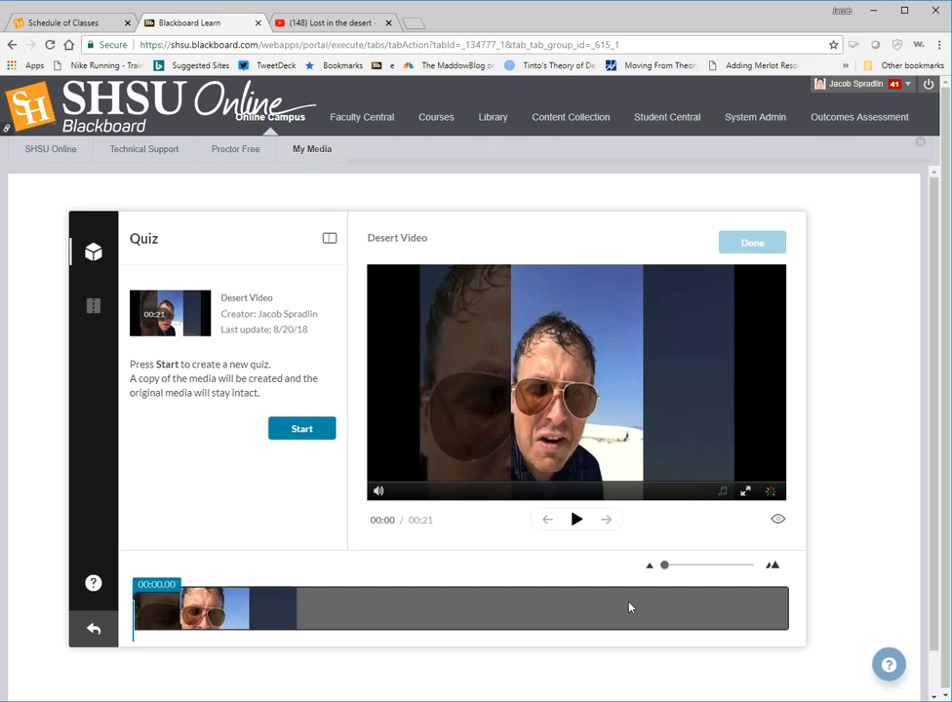
click(298, 436)
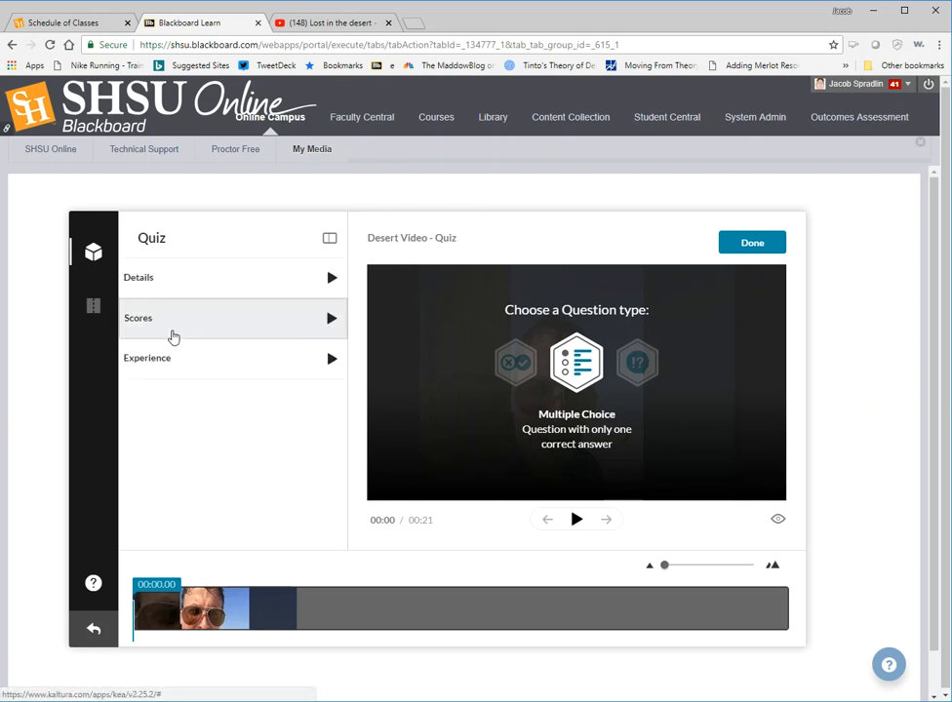
Step: Insert "Answer all questions to receive credit." before "Good Luck!" in the quiz's welcome message, with "Good Luck!" on its own line
click(166, 279)
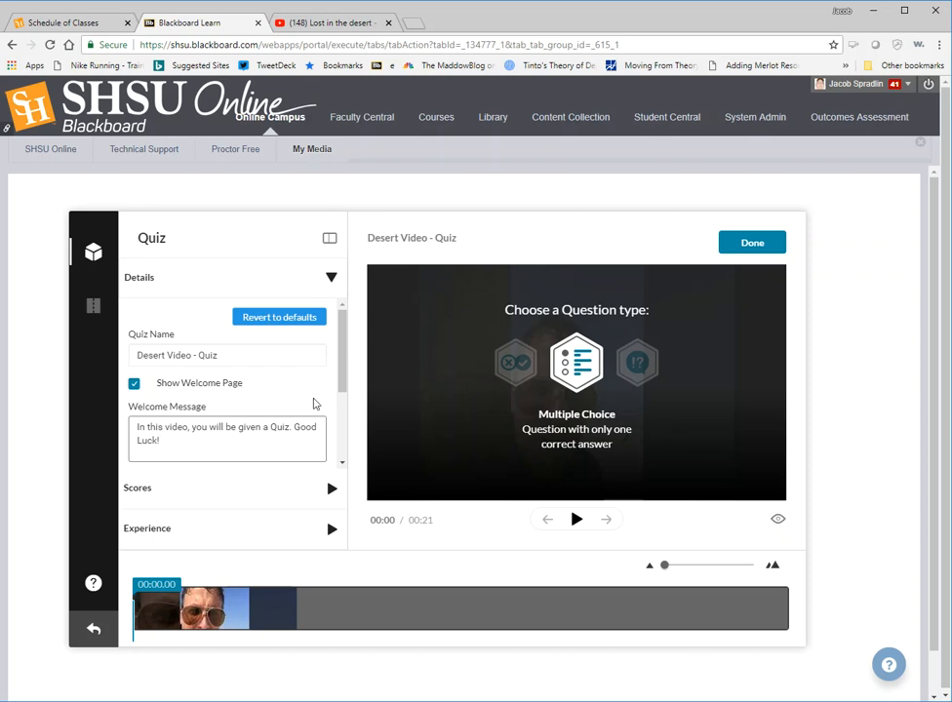
text(ans)
key(BackSpace)
key(BackSpace)
key(BackSpace)
text(An)
text(w)
key(BackSpace)
text(swer all questions to r)
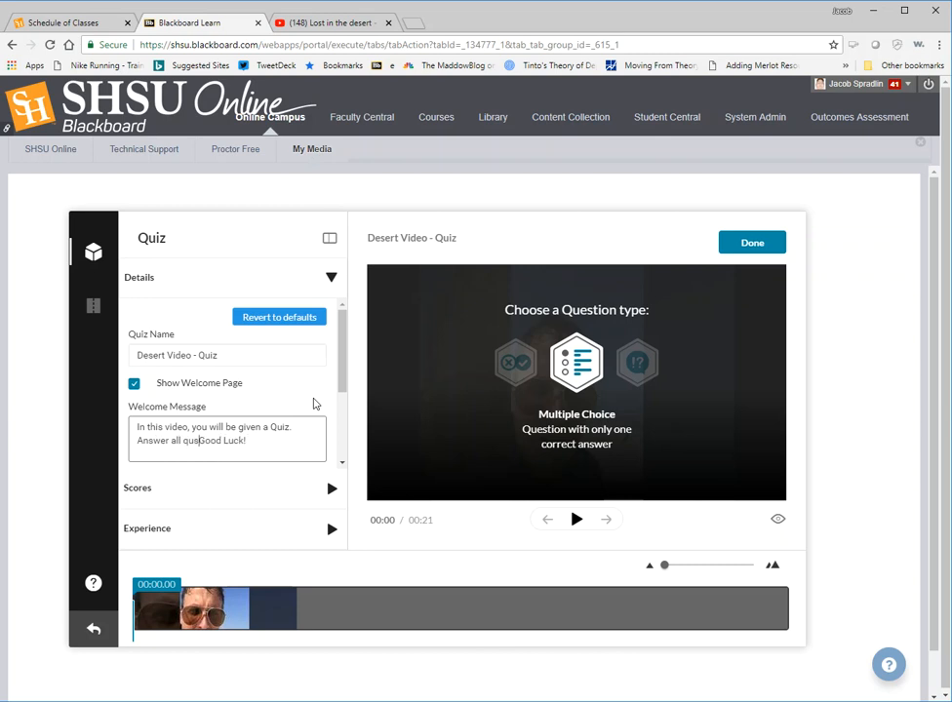
text(eceive )
text(credit.)
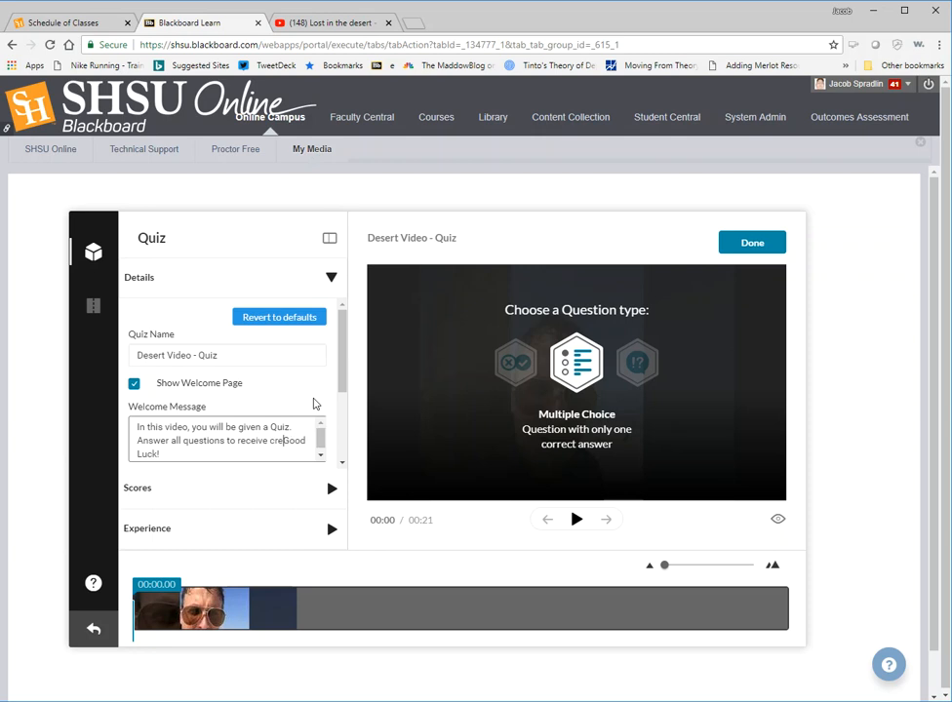
key(Return)
Step: Disable Allow Download of Questions List in the quiz details
drag(348, 344, 345, 376)
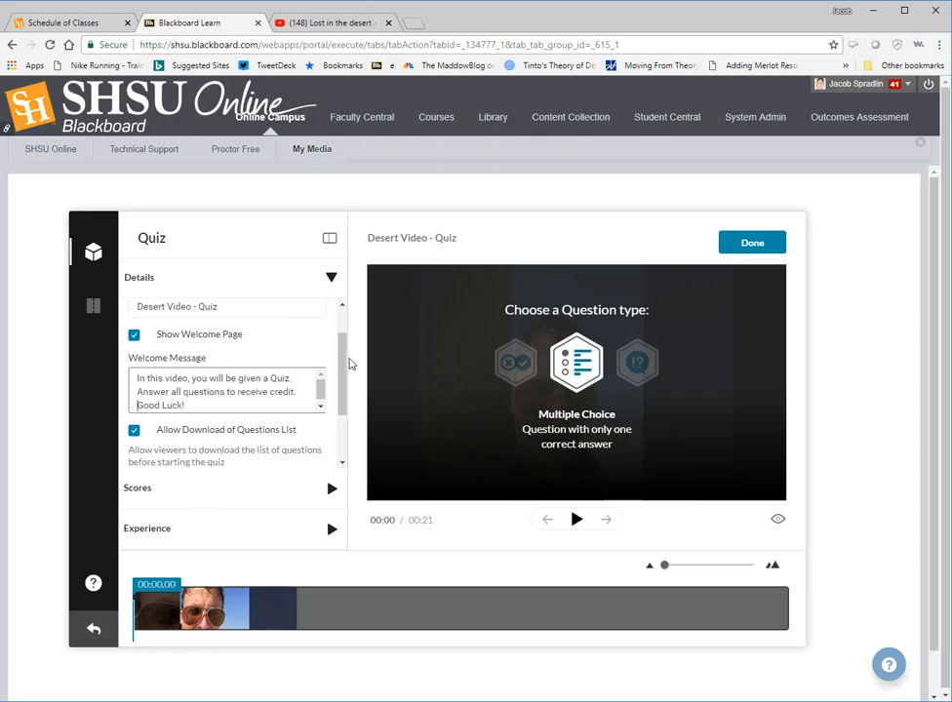
scroll(342, 382, down, 1)
scroll(342, 391, down, 1)
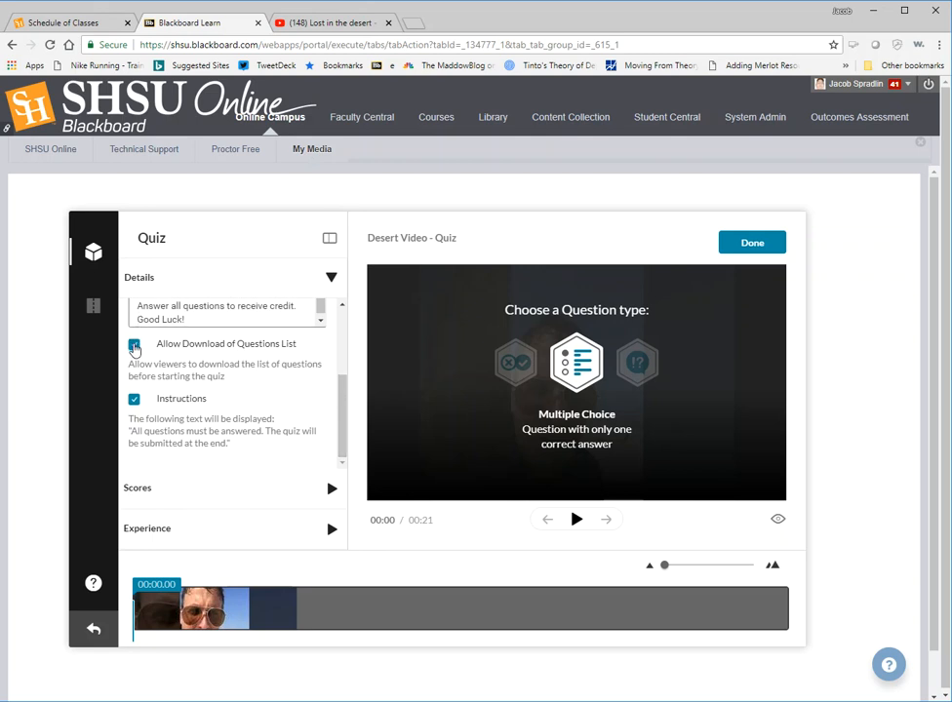
click(134, 349)
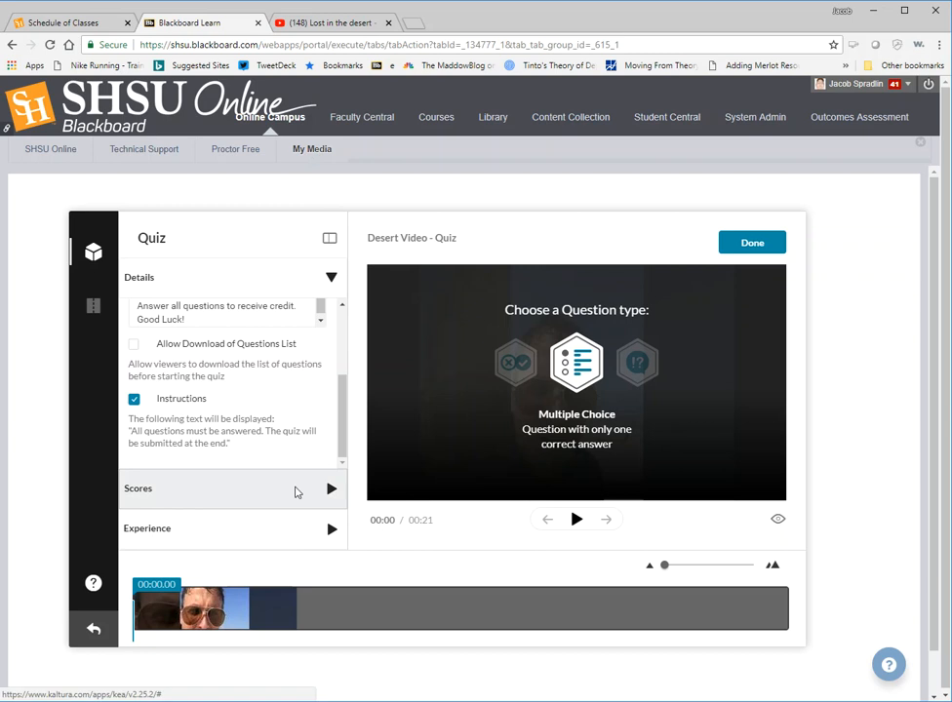
Step: Disable Include Answers in the quiz's score settings, leaving Show Scores selected
click(296, 489)
scroll(243, 438, down, 1)
scroll(243, 438, up, 1)
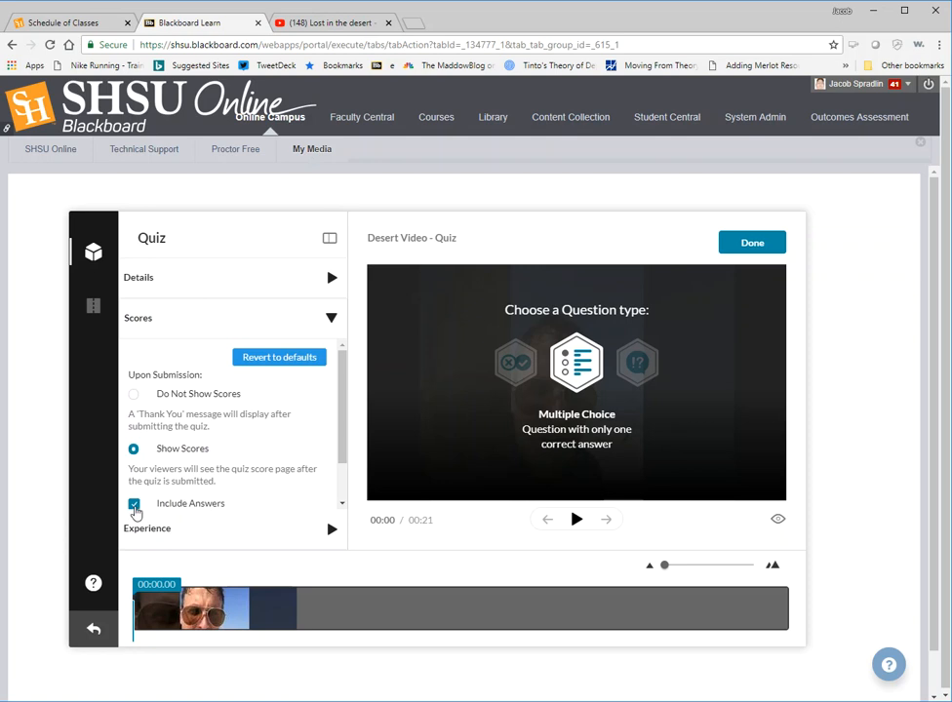
click(135, 505)
scroll(344, 398, down, 2)
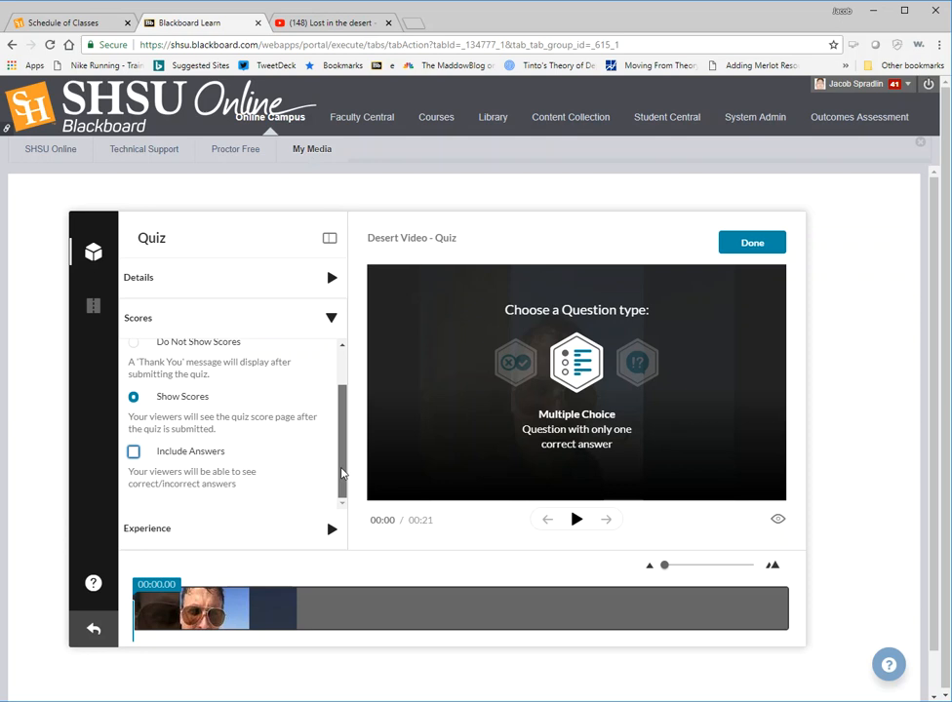
Step: Set the quiz experience to Do not Allow Skip, keeping Allow Answers Change enabled
click(230, 536)
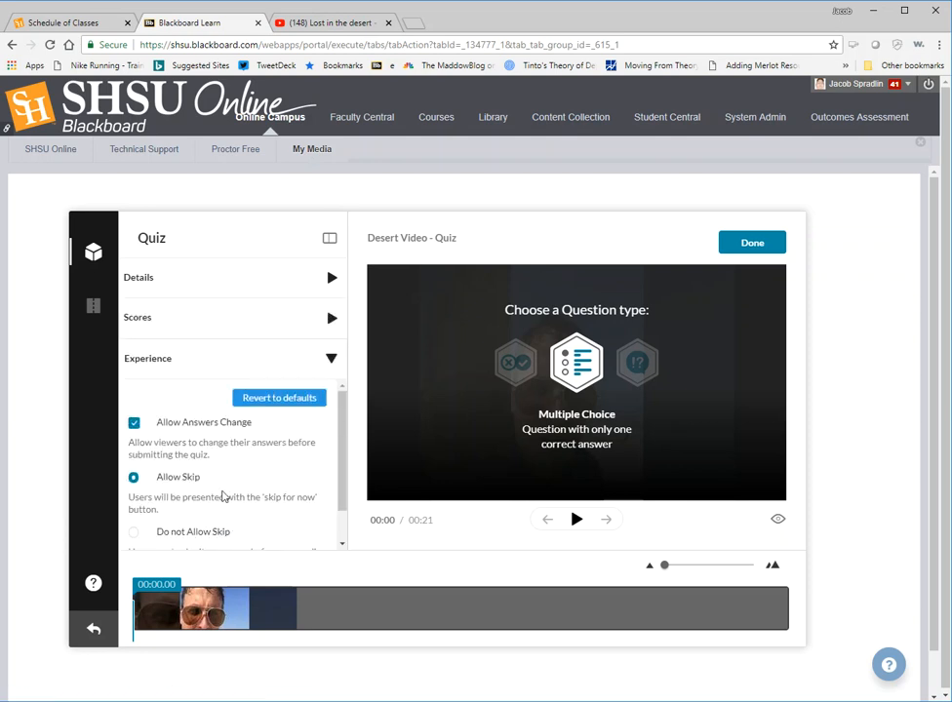
scroll(220, 490, down, 1)
scroll(221, 491, up, 1)
click(133, 535)
scroll(259, 496, down, 1)
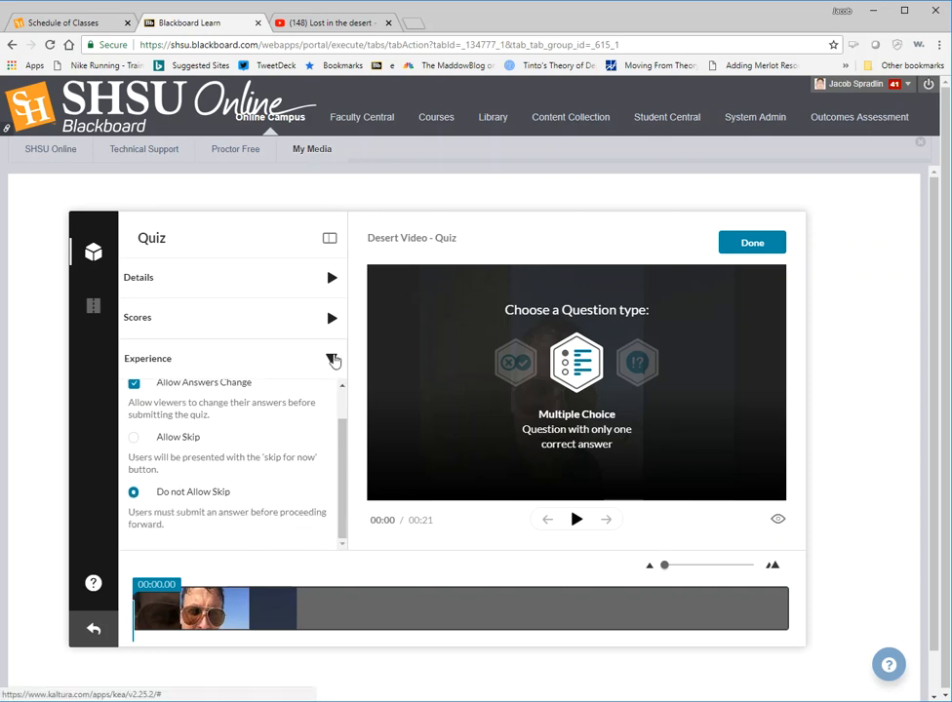
click(331, 359)
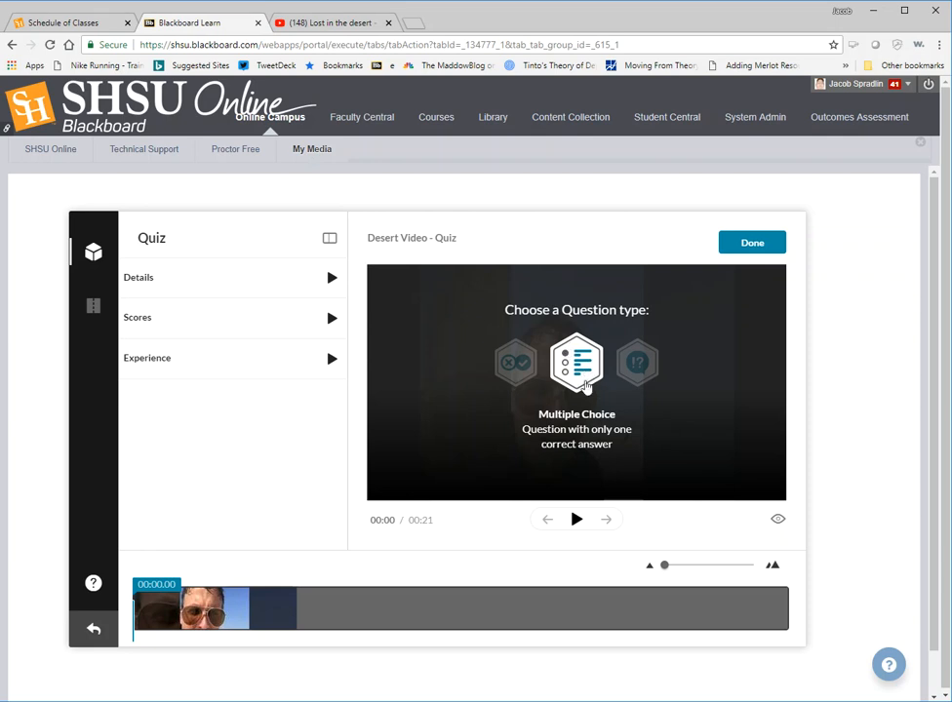
Step: Play the video to about 00:05 and add a multiple-choice question at that point
click(577, 521)
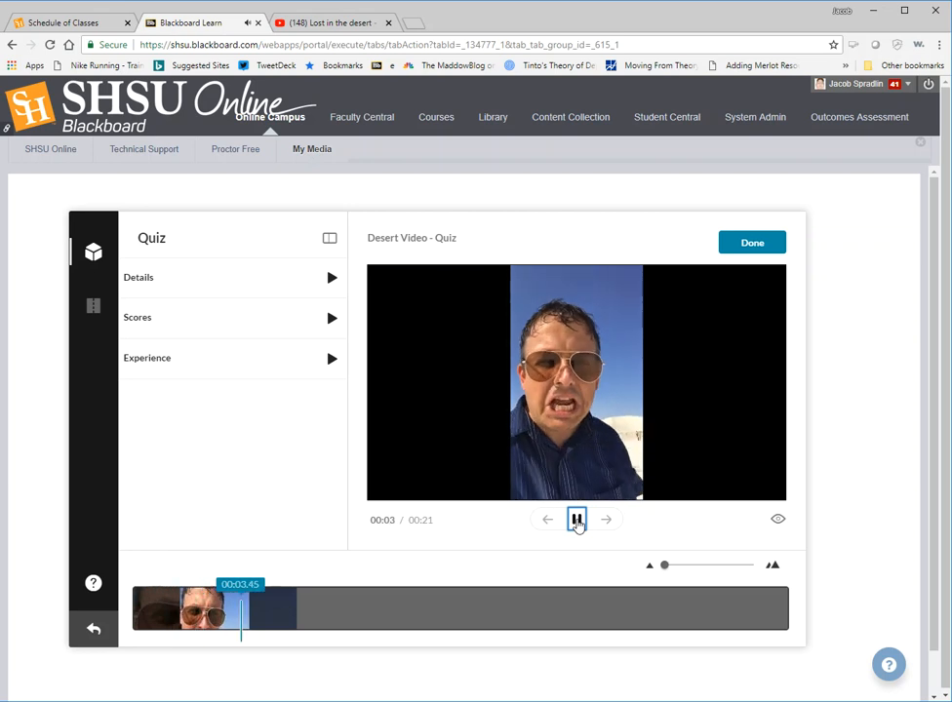
click(577, 521)
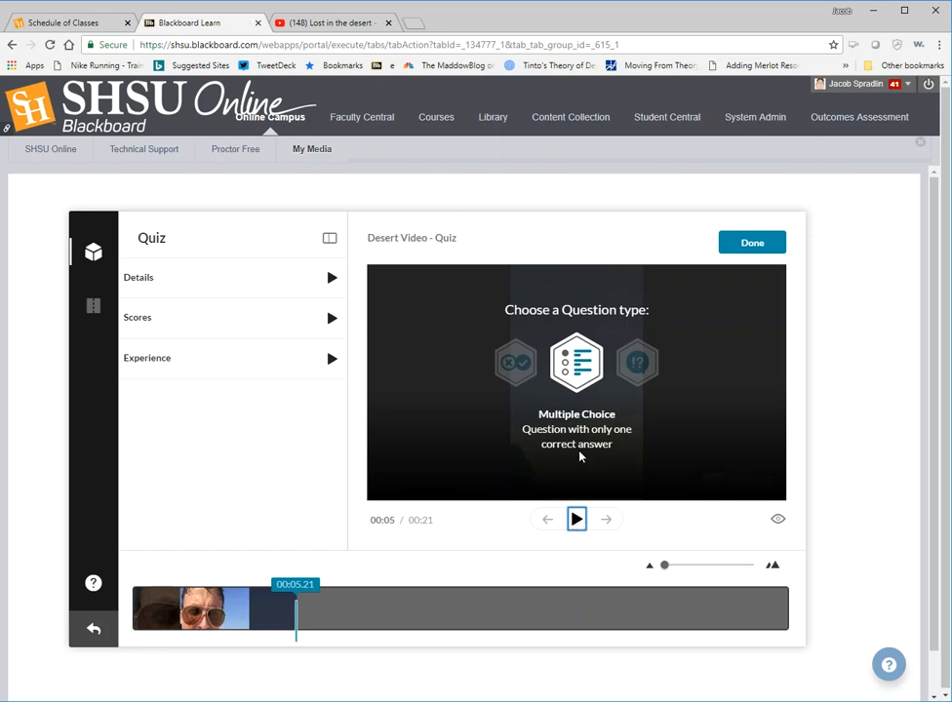
click(574, 368)
Step: Enter the question text asking how many days the man in the video, given by first name, has been trapped in the desert
click(521, 306)
text(HOw m)
key(BackSpace)
key(BackSpace)
key(BackSpace)
key(BackSpace)
text(ow)
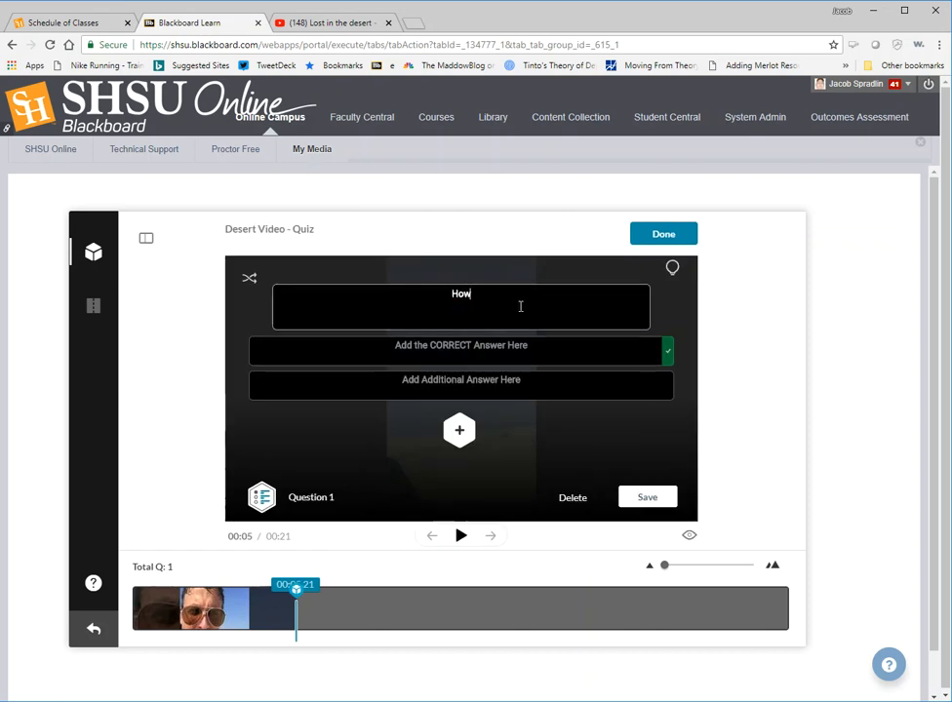
text( many days has )
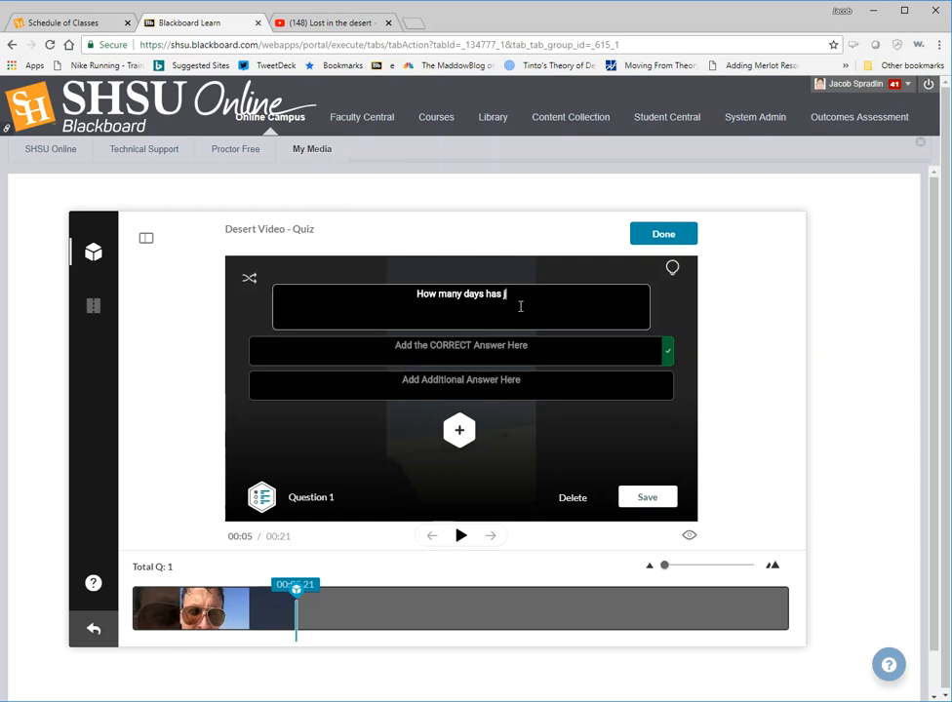
text(Jacob b)
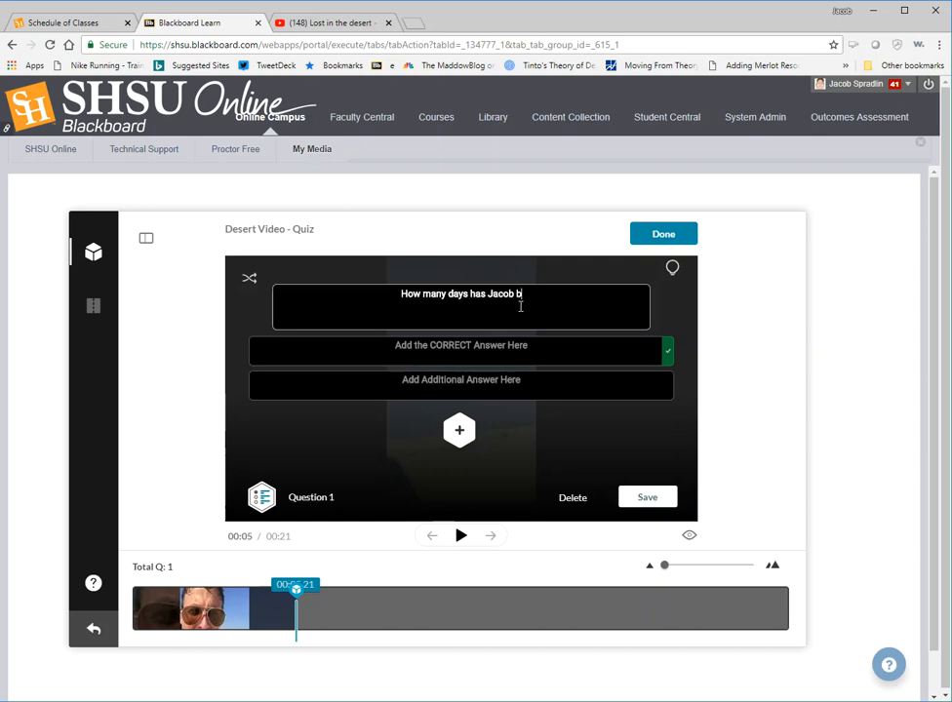
text(een trapped in the desrt)
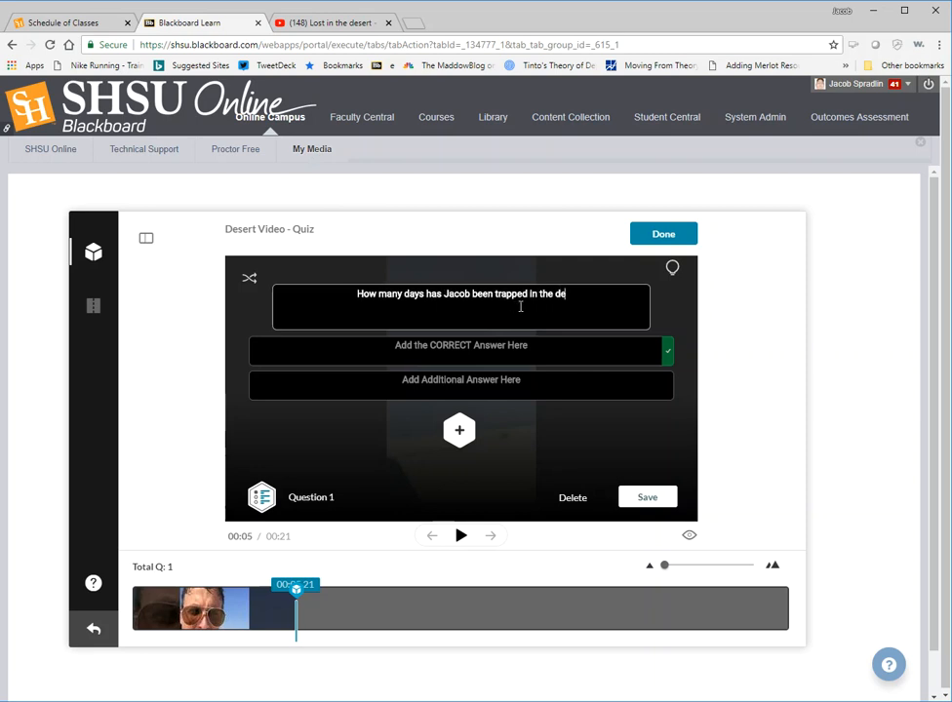
key(BackSpace)
key(BackSpace)
text(ert?)
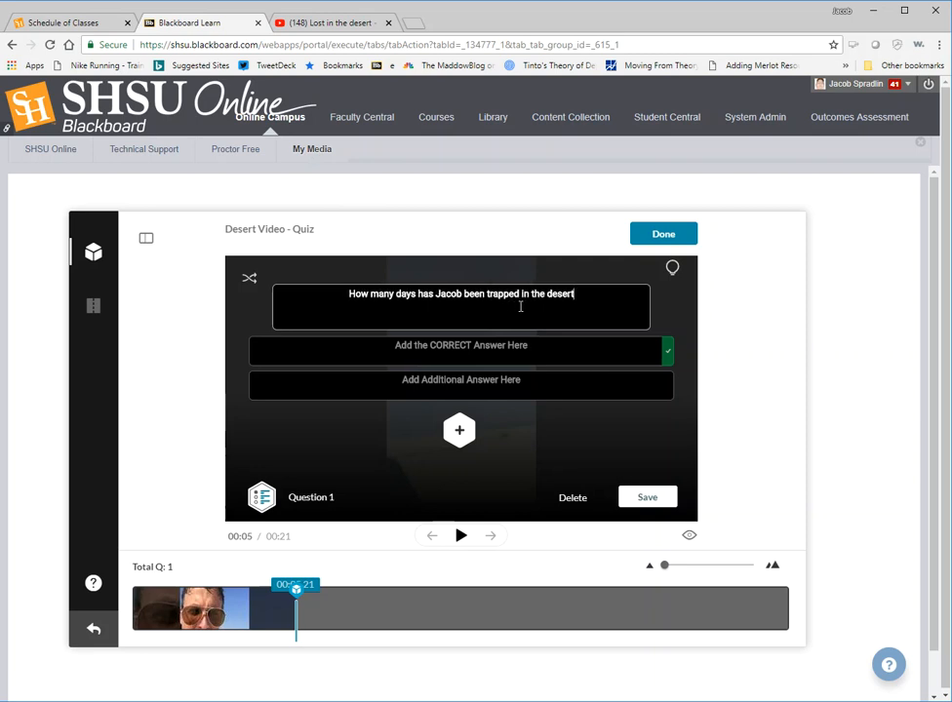
Step: Enter "8 days" as the correct answer and "2 years", "4 days" and "for ever" as the additional answers
click(508, 355)
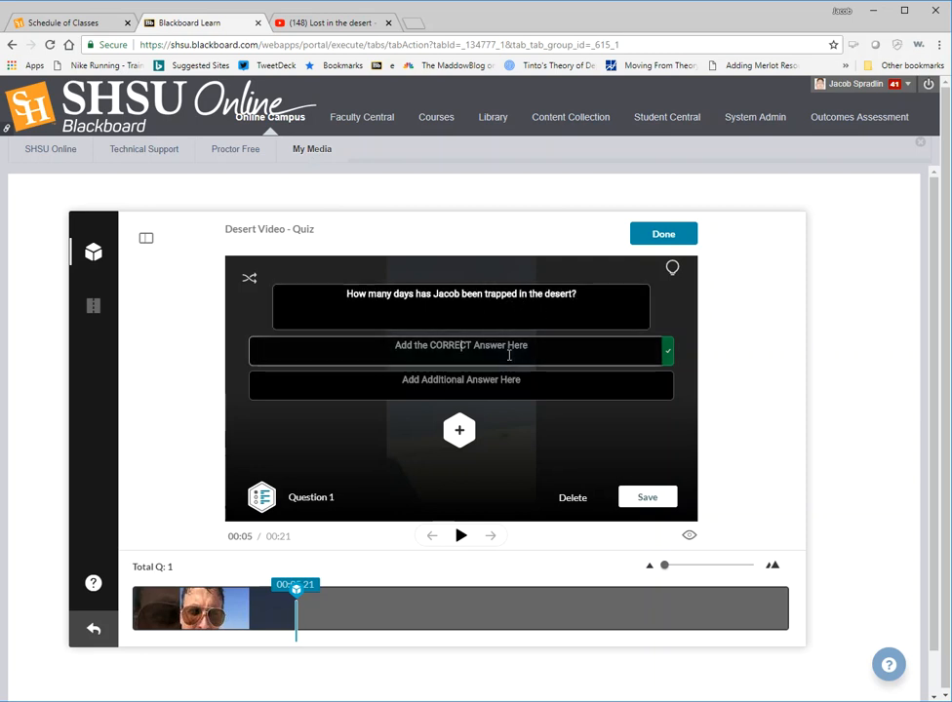
text(8 days)
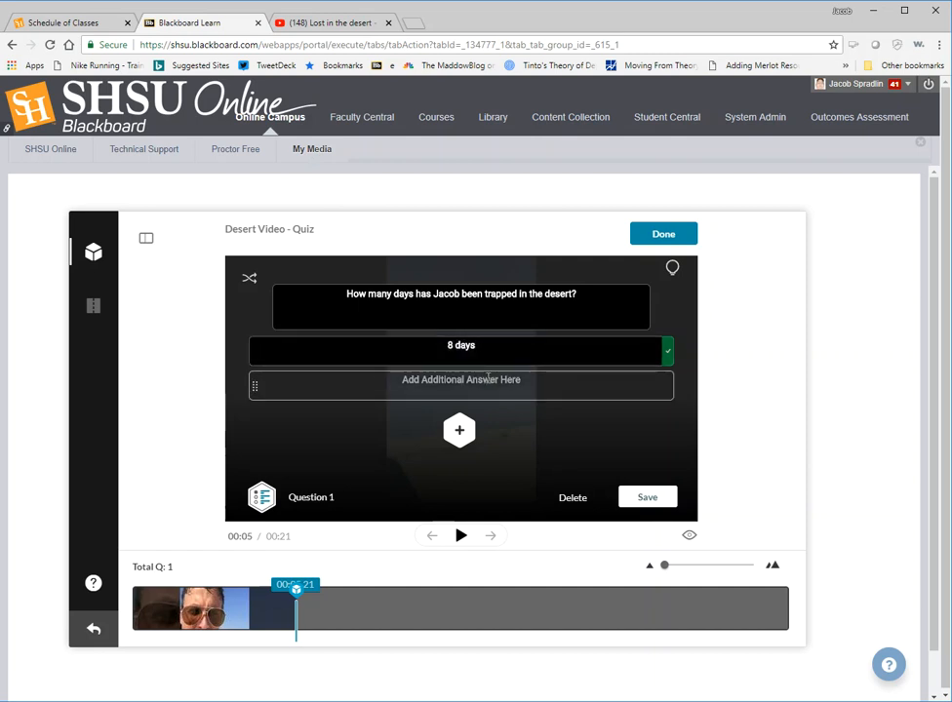
click(488, 378)
text(2 years)
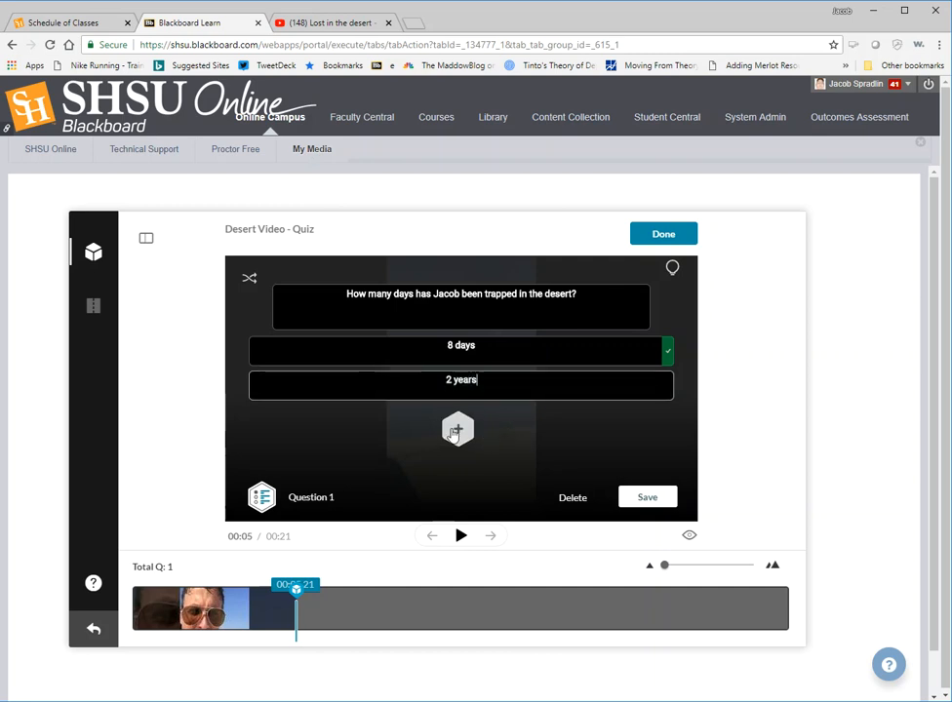
click(458, 429)
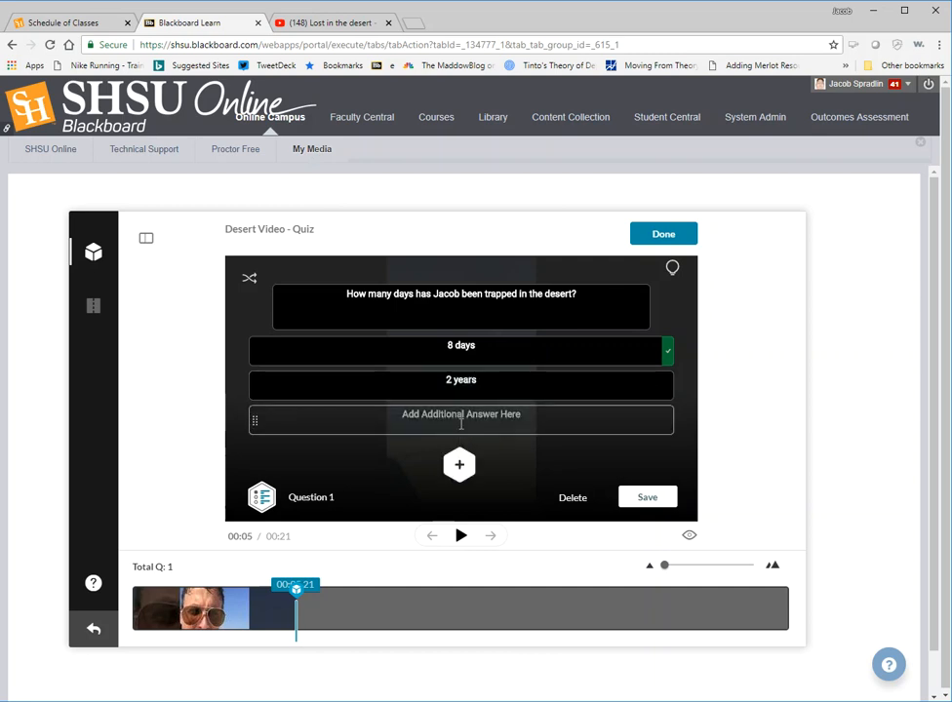
click(461, 419)
text(4 days)
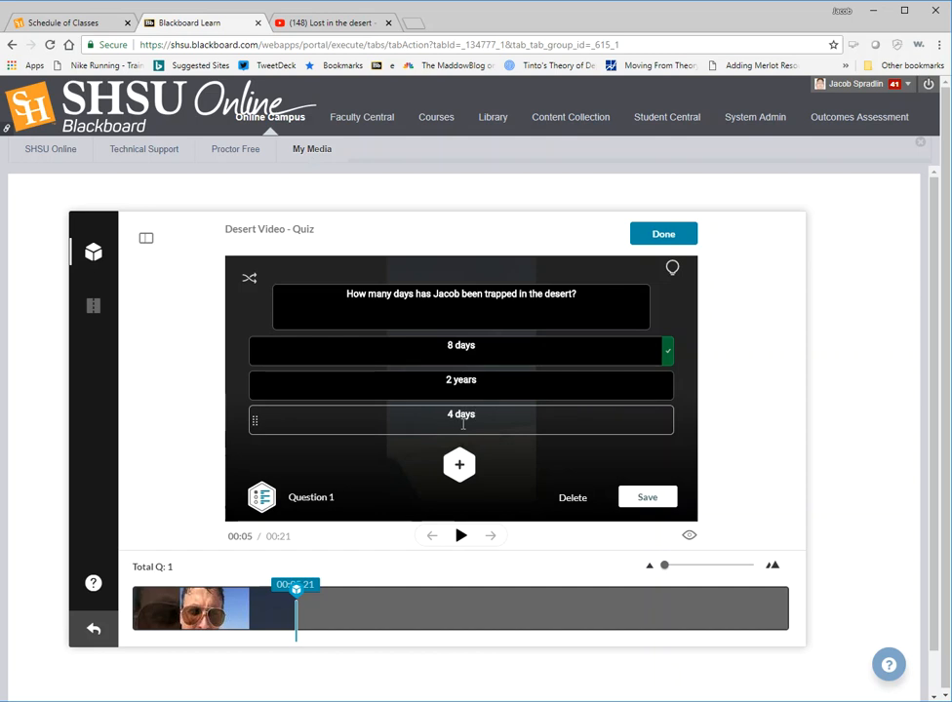
click(459, 464)
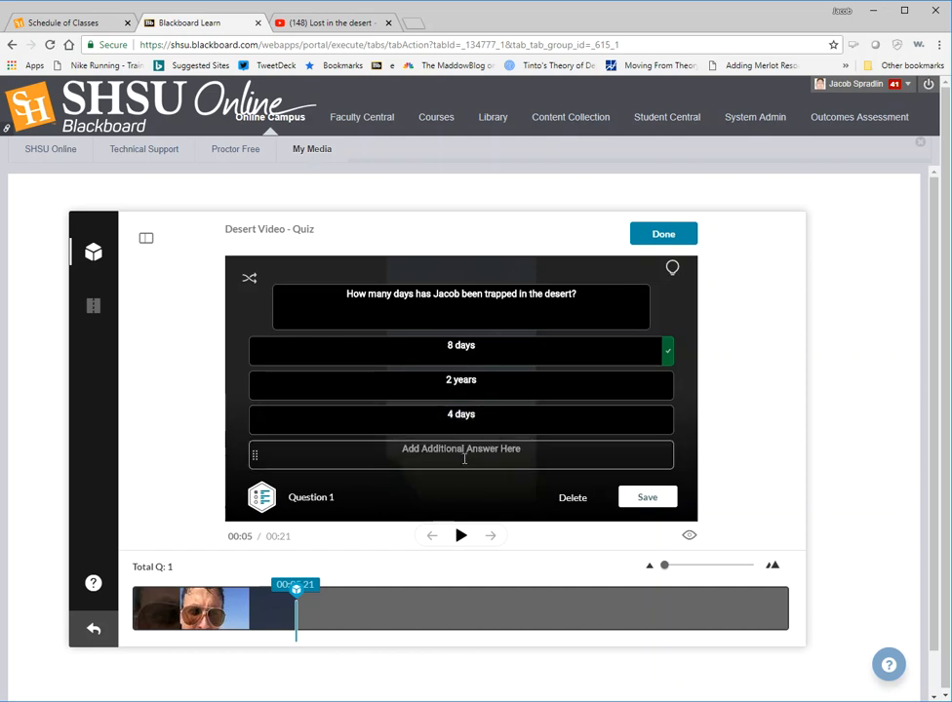
text(for ever)
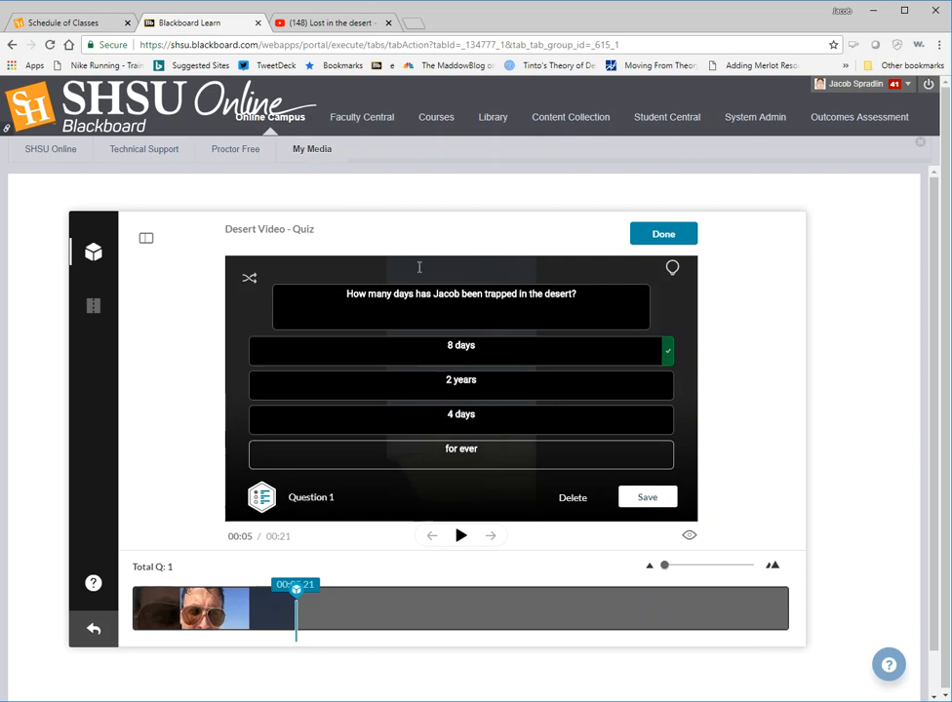
Step: Move the correct answer "8 days" to third place, between "4 days" and "for ever", and save the question
click(263, 312)
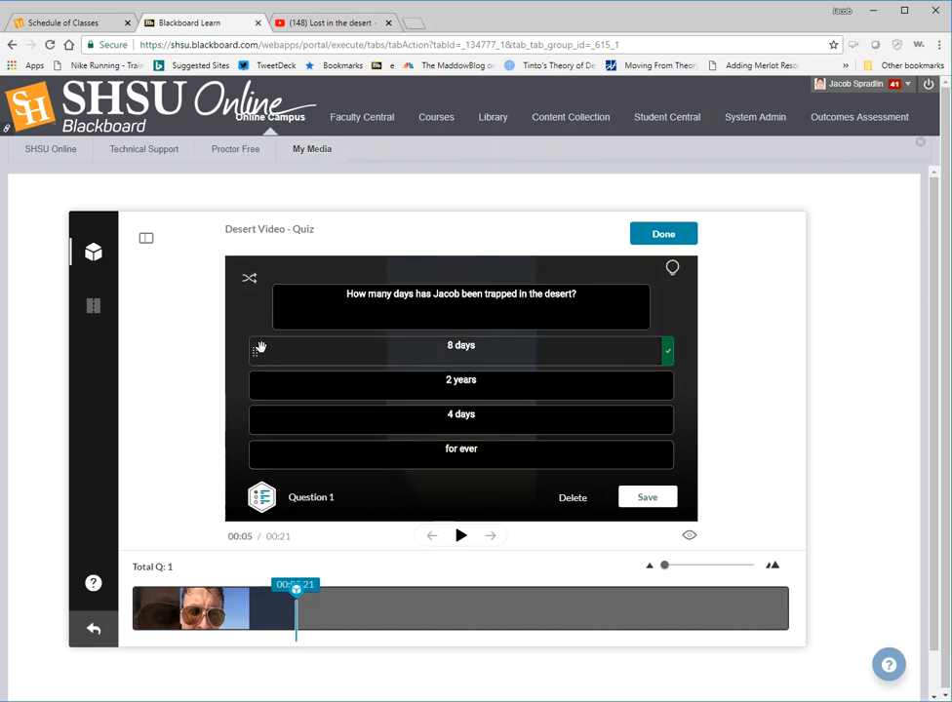
drag(254, 350, 248, 397)
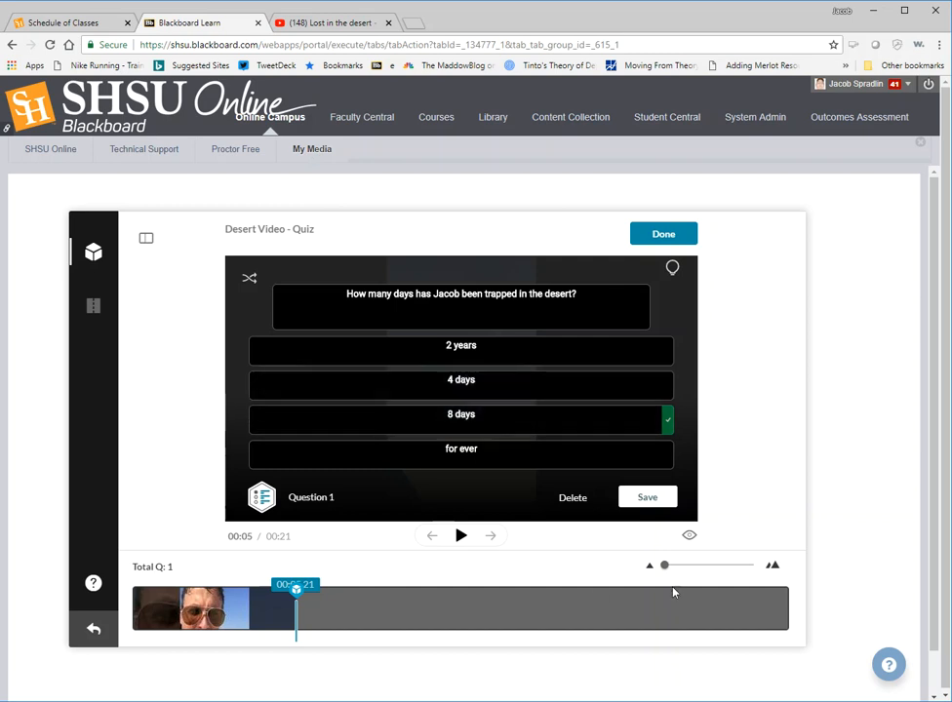
click(646, 497)
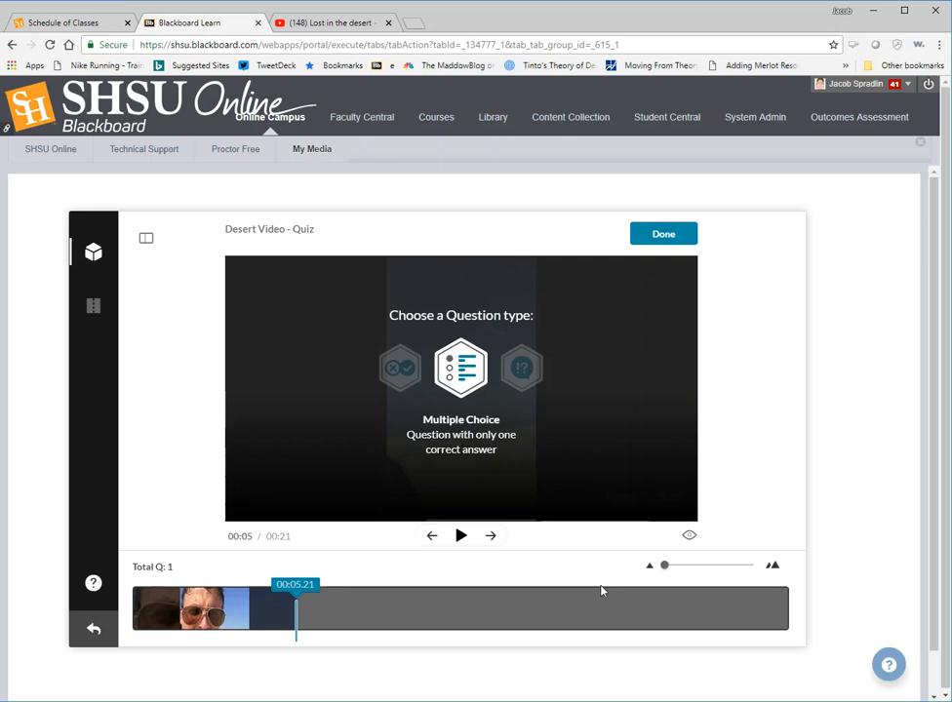
Step: Play the video on to about 00:12 and add a True/False question at that point
click(462, 536)
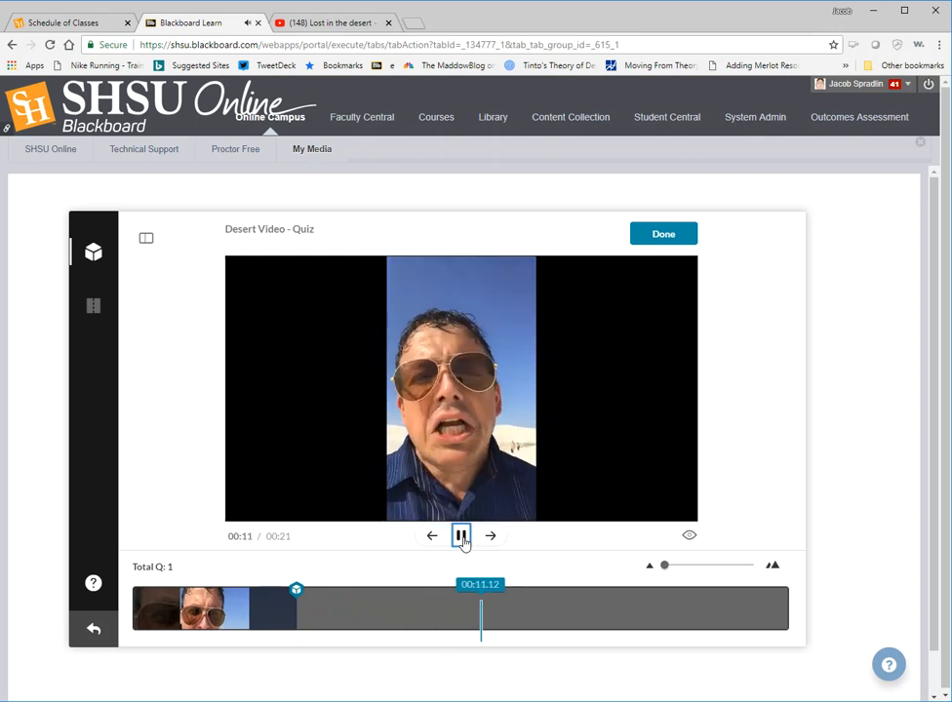
click(461, 537)
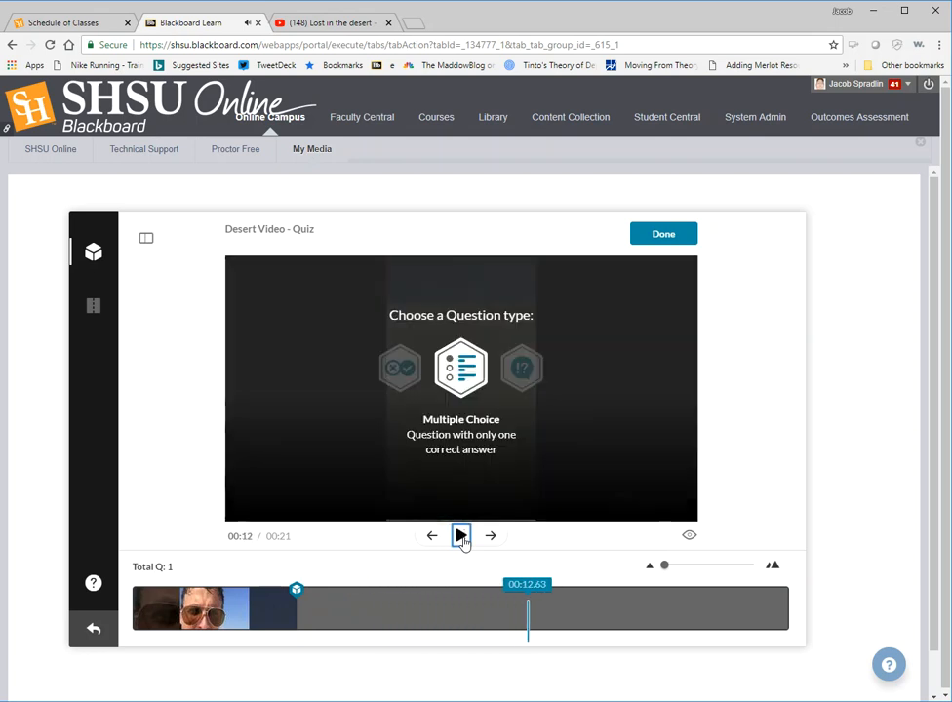
click(402, 371)
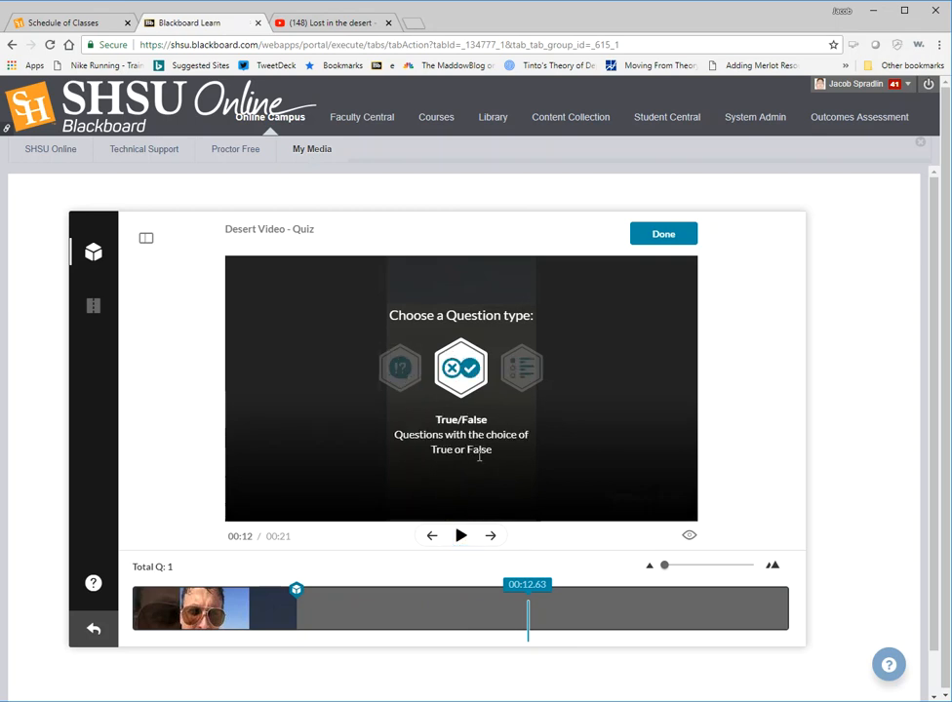
click(458, 371)
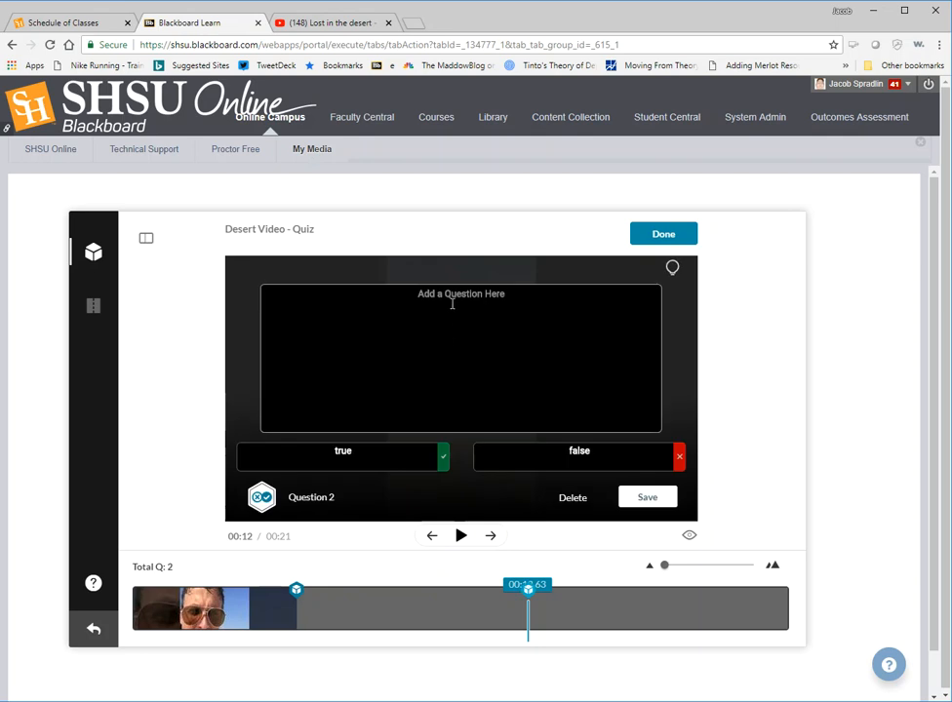
Step: Enter "The creatures of the dunes are with" plus the man's first name as the question, keep true as correct, and save it
text(The creatures of the dunes are wtih Ja)
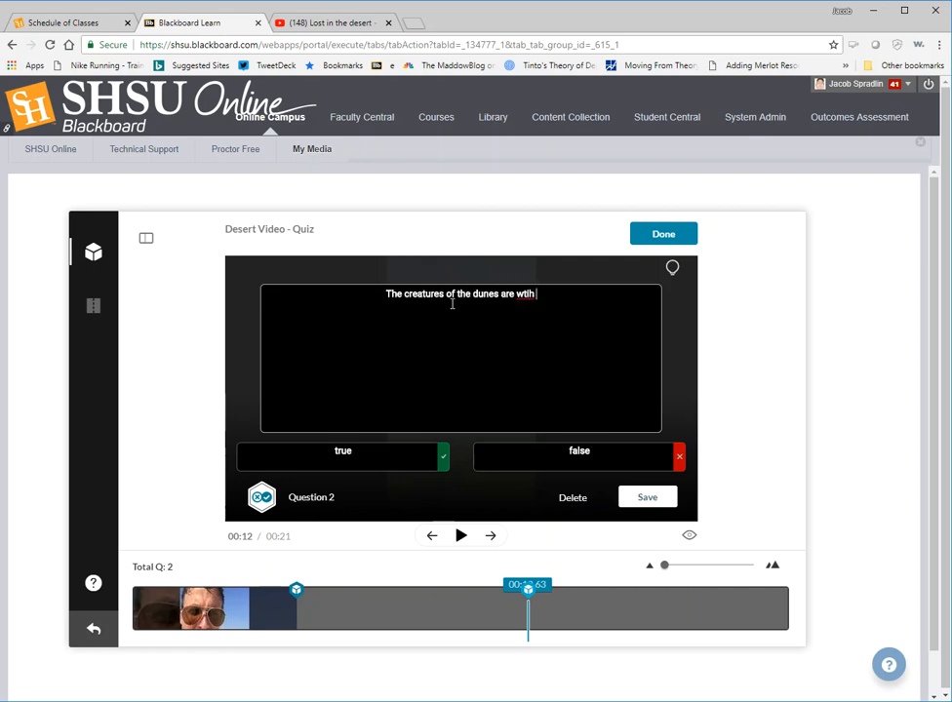
key(BackSpace)
key(BackSpace)
key(BackSpace)
key(BackSpace)
key(BackSpace)
key(BackSpace)
text(ith Jacob)
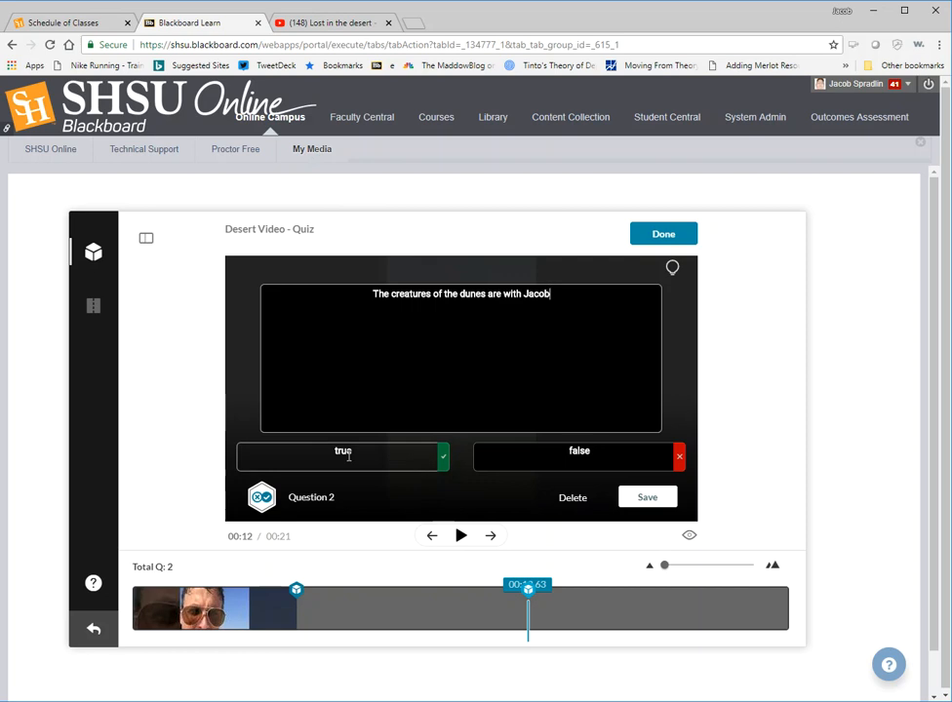
click(660, 499)
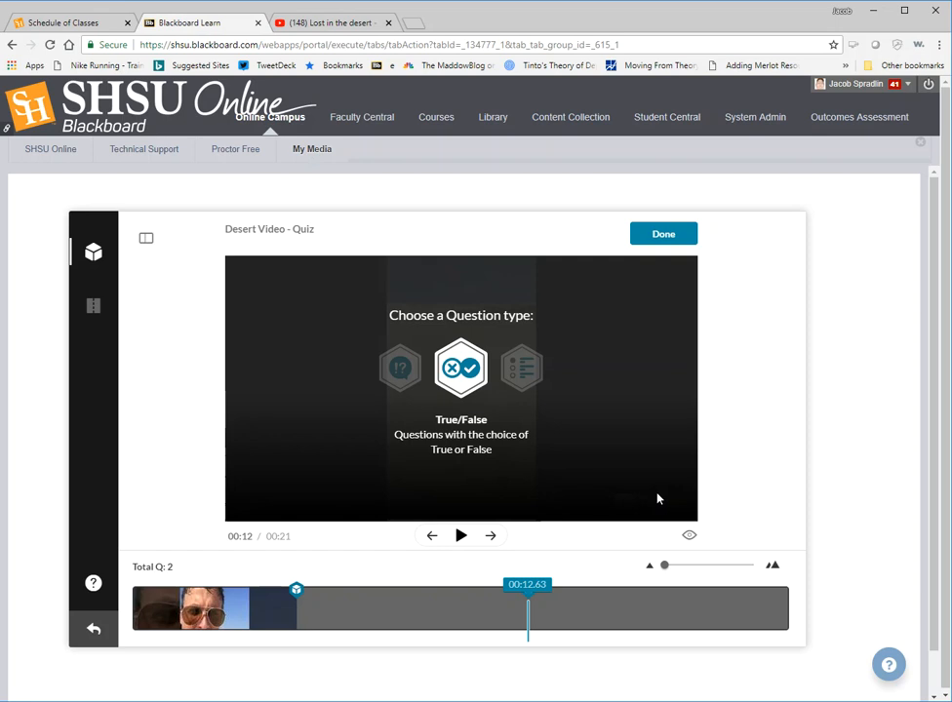
Step: Play the video on to about 00:20 and add another multiple-choice question at that point
click(459, 537)
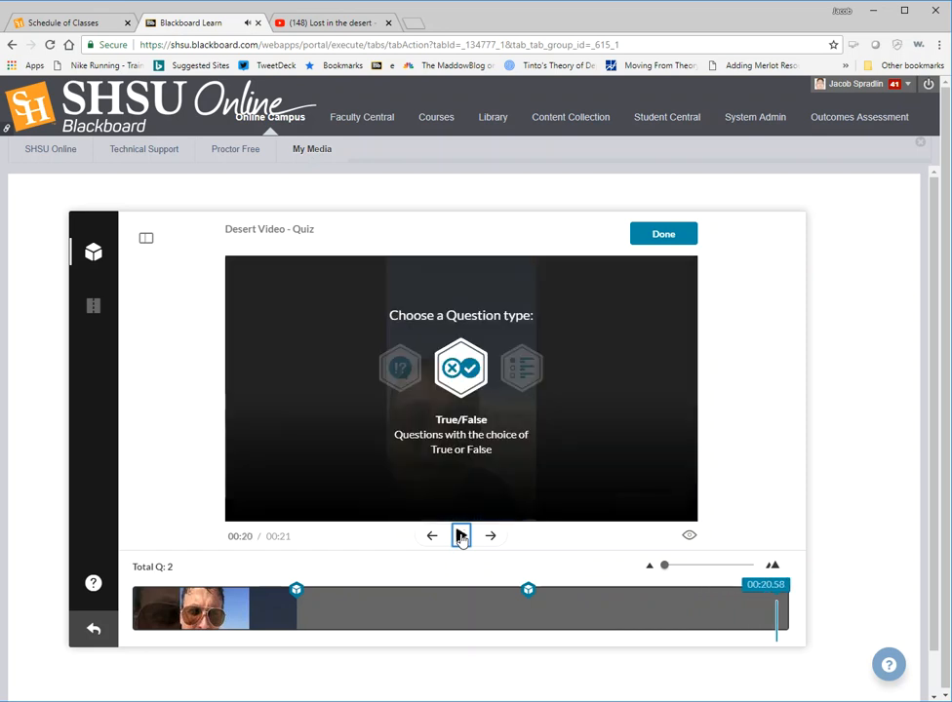
click(398, 368)
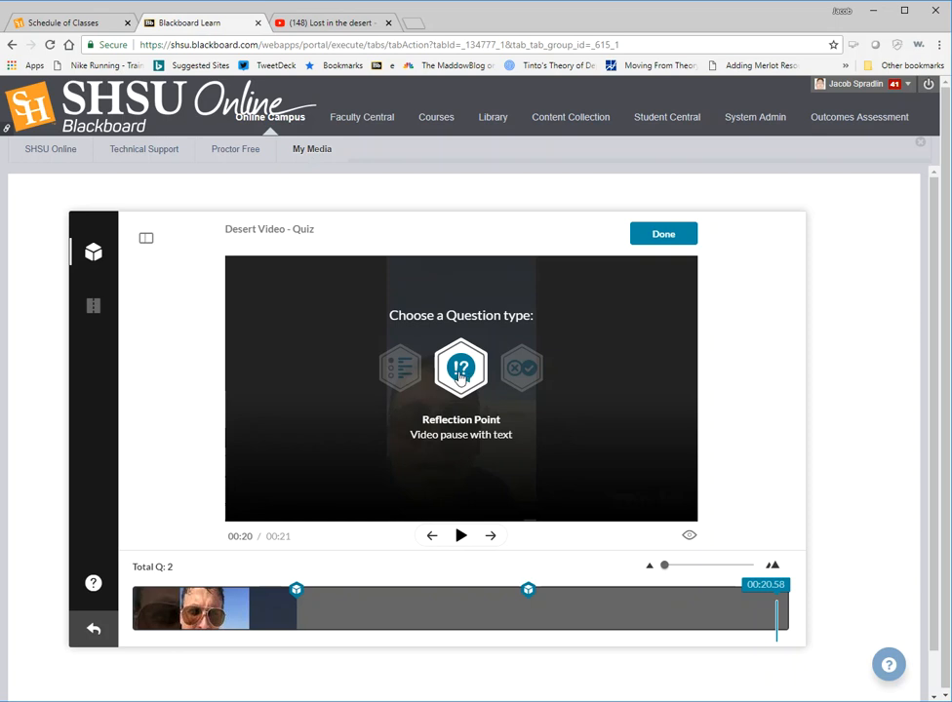
click(409, 379)
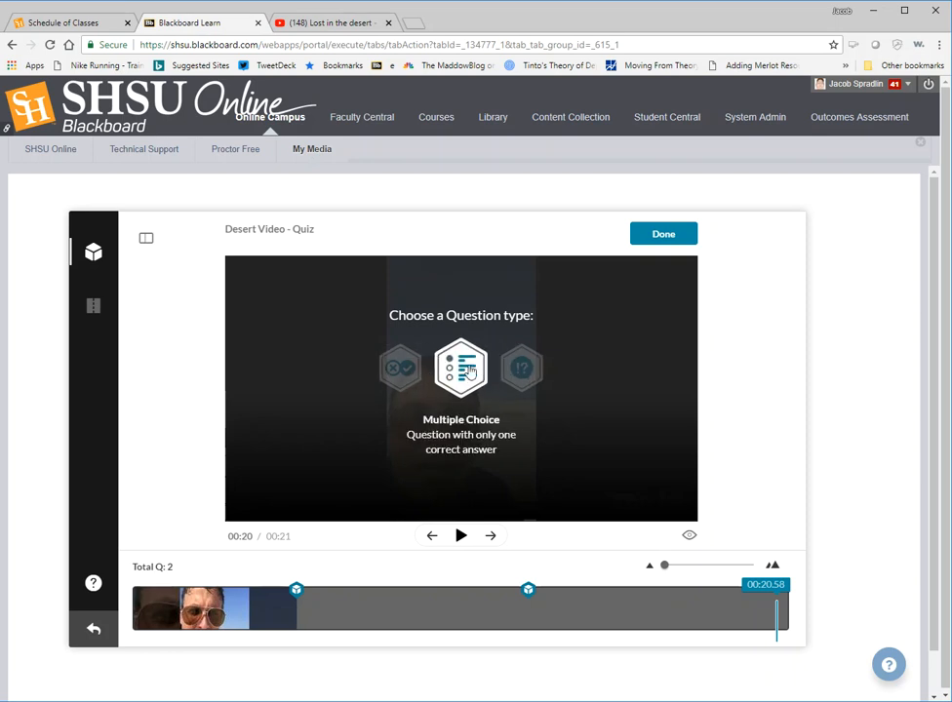
click(469, 371)
Step: Enter "Best video ever or best video ever?" as the third question's text
click(455, 293)
text(Best video)
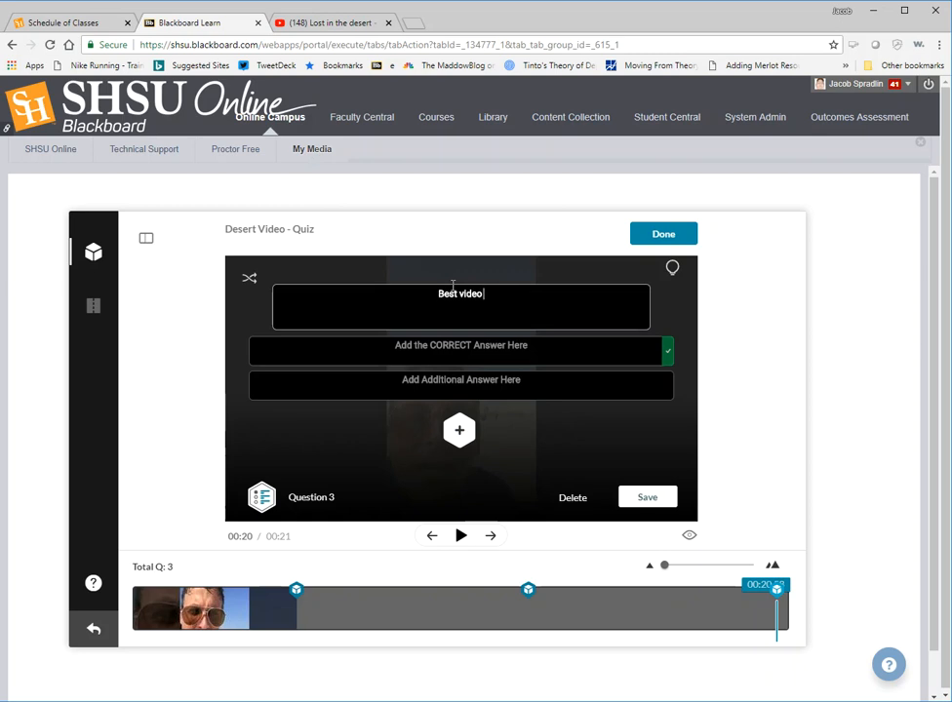
text( ever or)
text( best)
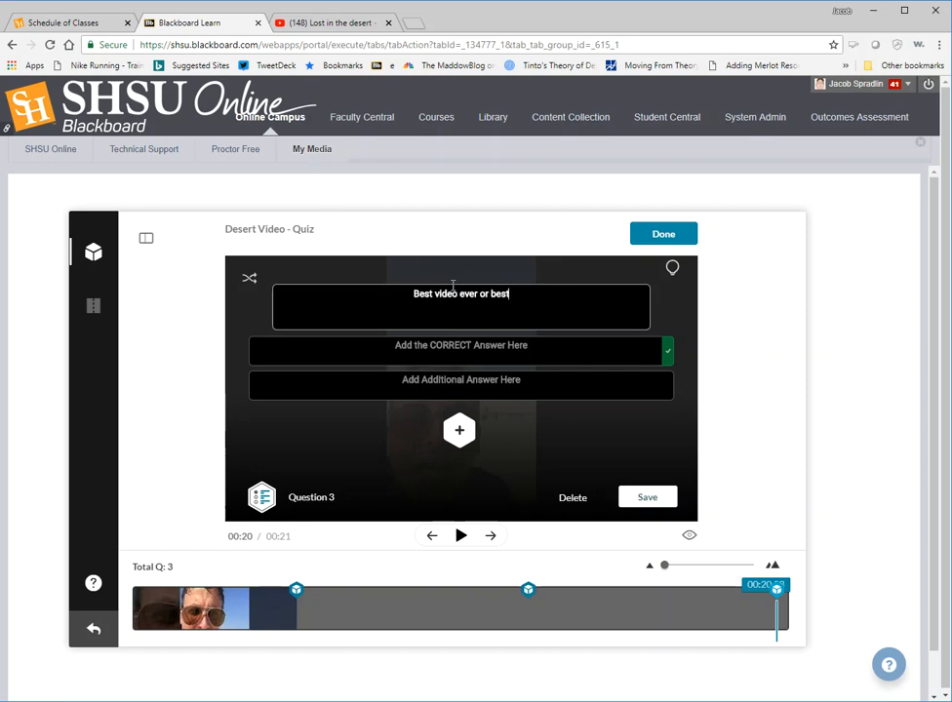
text( video ever?)
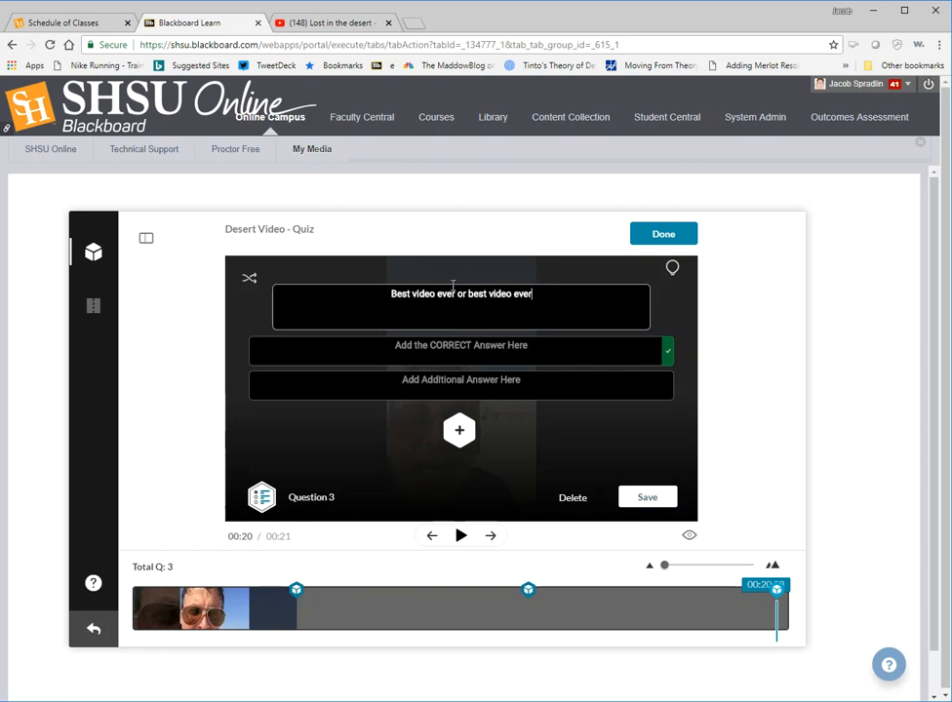
Step: Enter "Best video ever!" as the correct answer and "Is this a trick?" as the additional answer, and save the third question
click(480, 353)
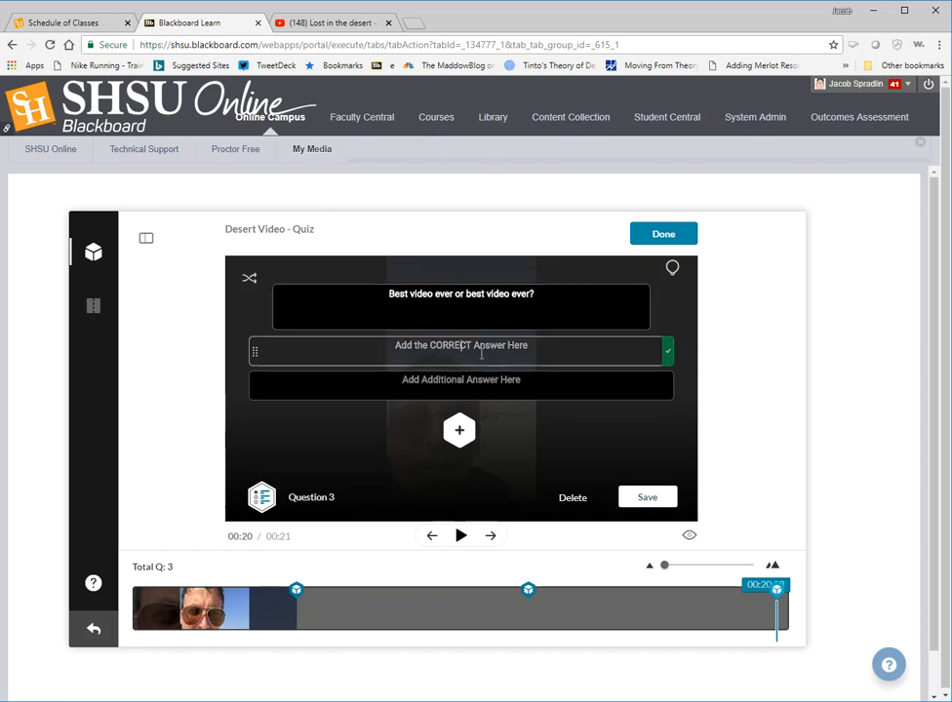
text(Best video)
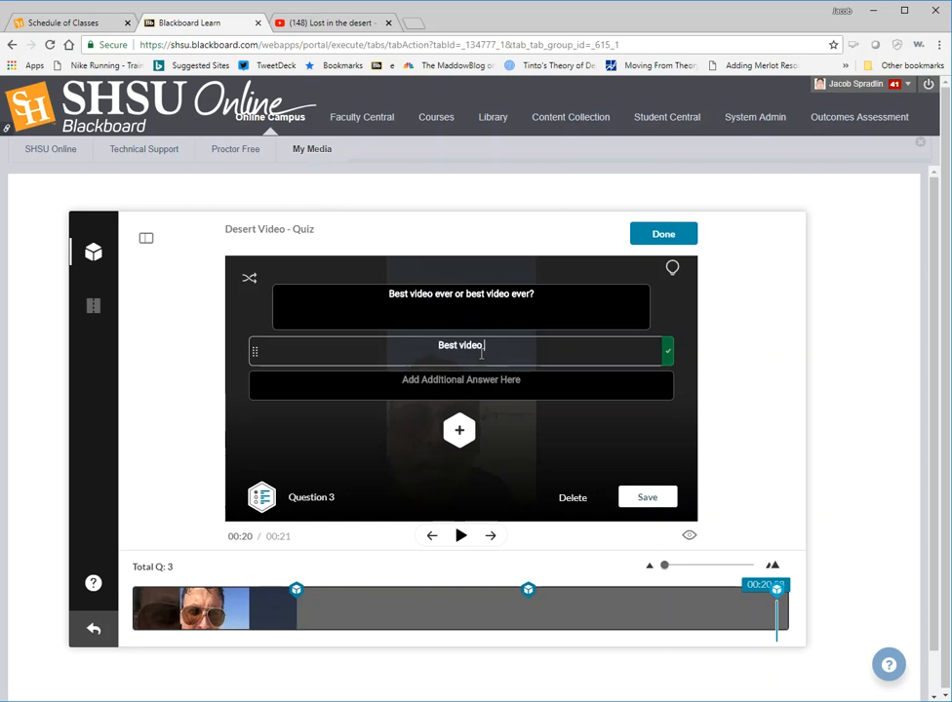
text( ever!)
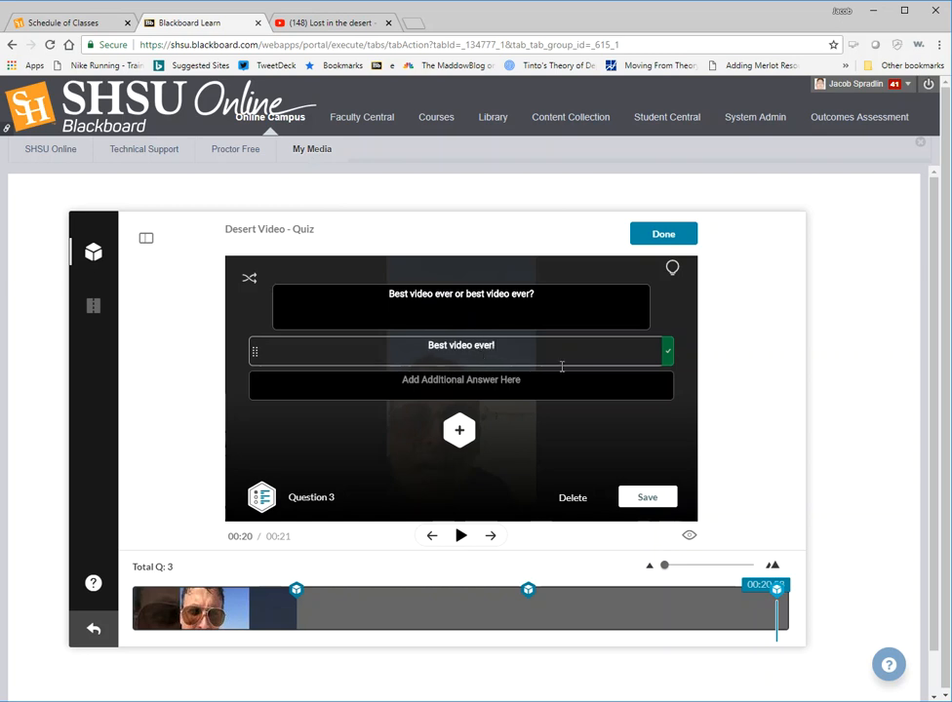
click(499, 389)
text(Is)
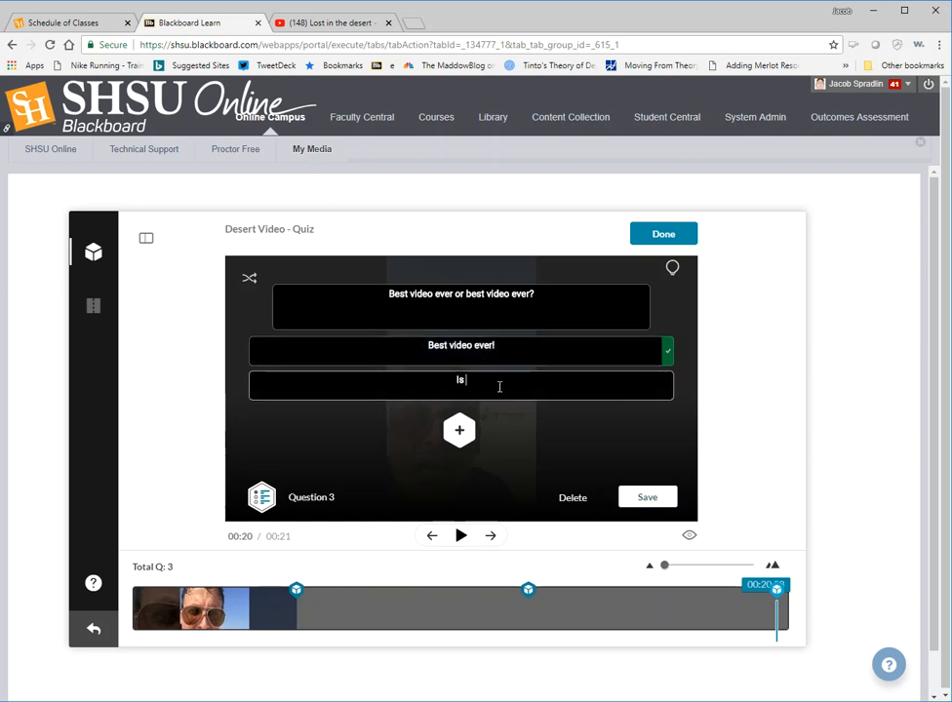
text( this a trick?)
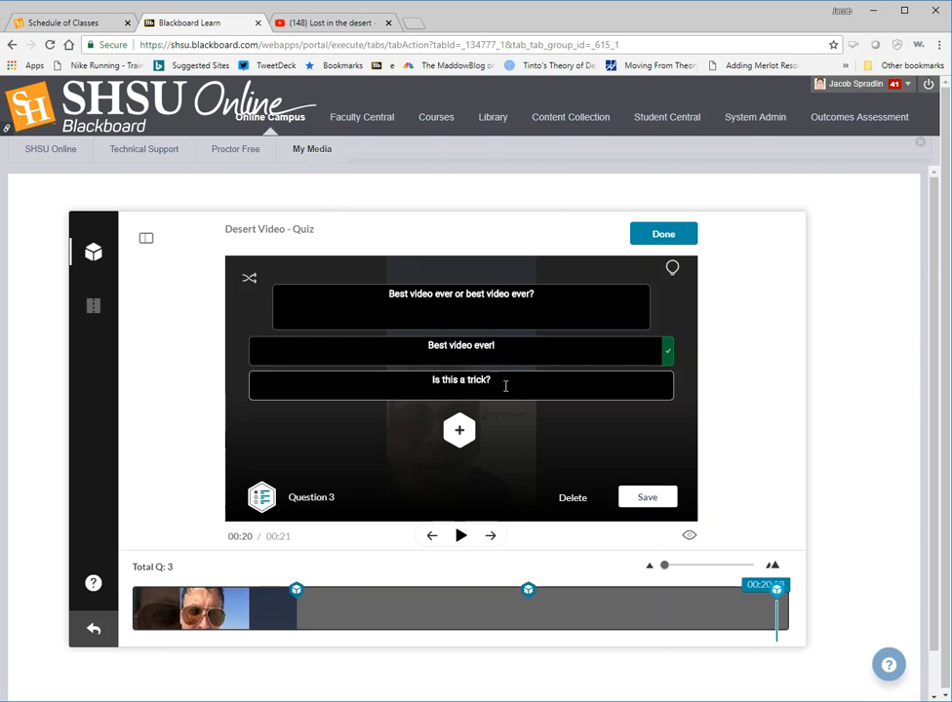
click(655, 496)
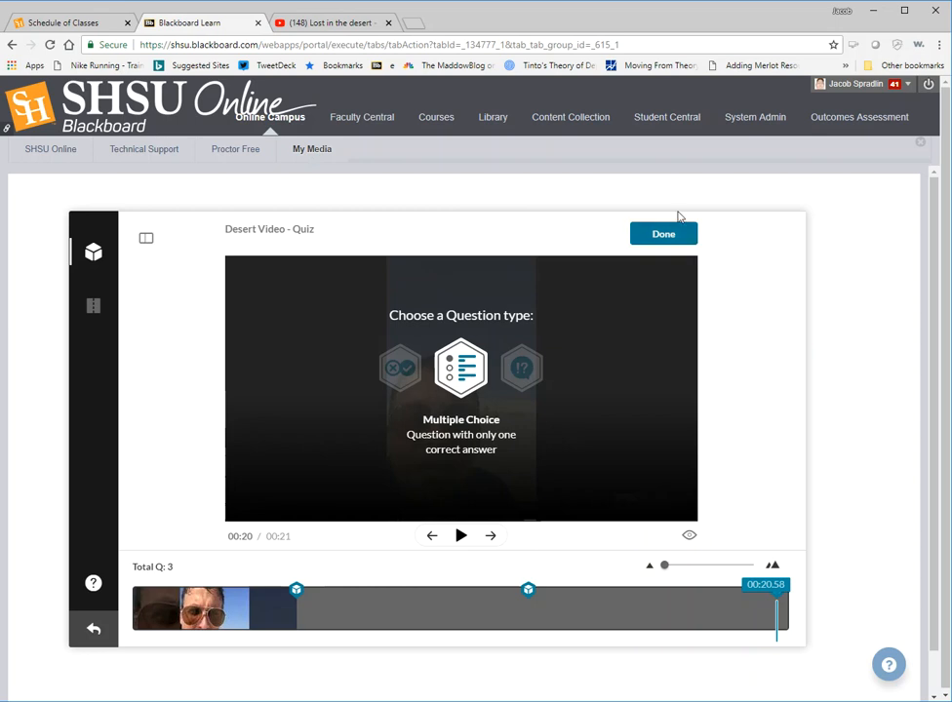
Step: Finish editing the Desert Video quiz and go to its media page
click(660, 230)
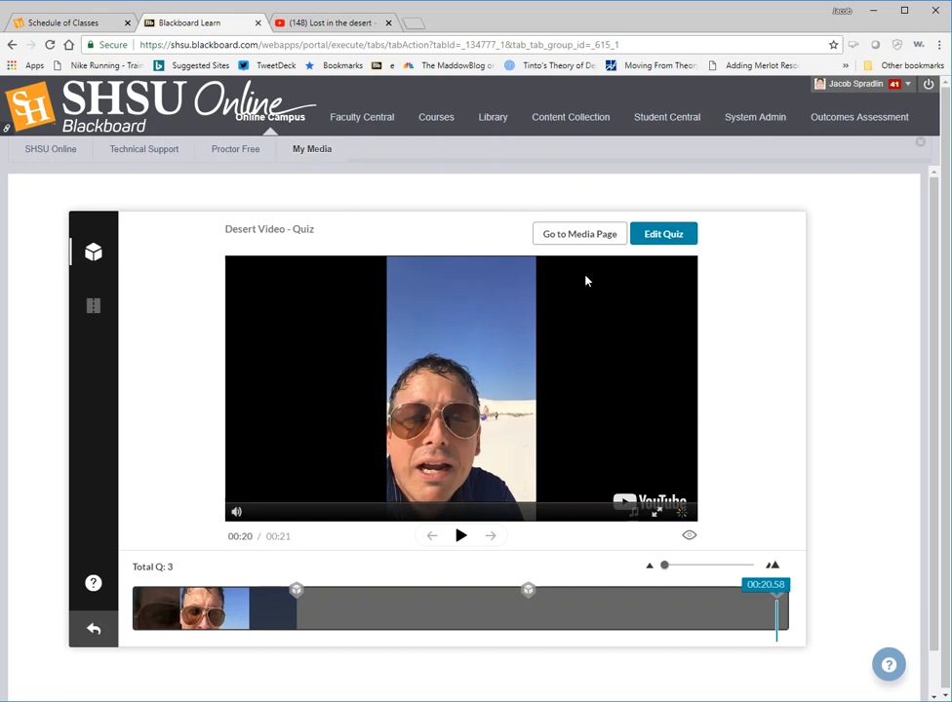
click(561, 240)
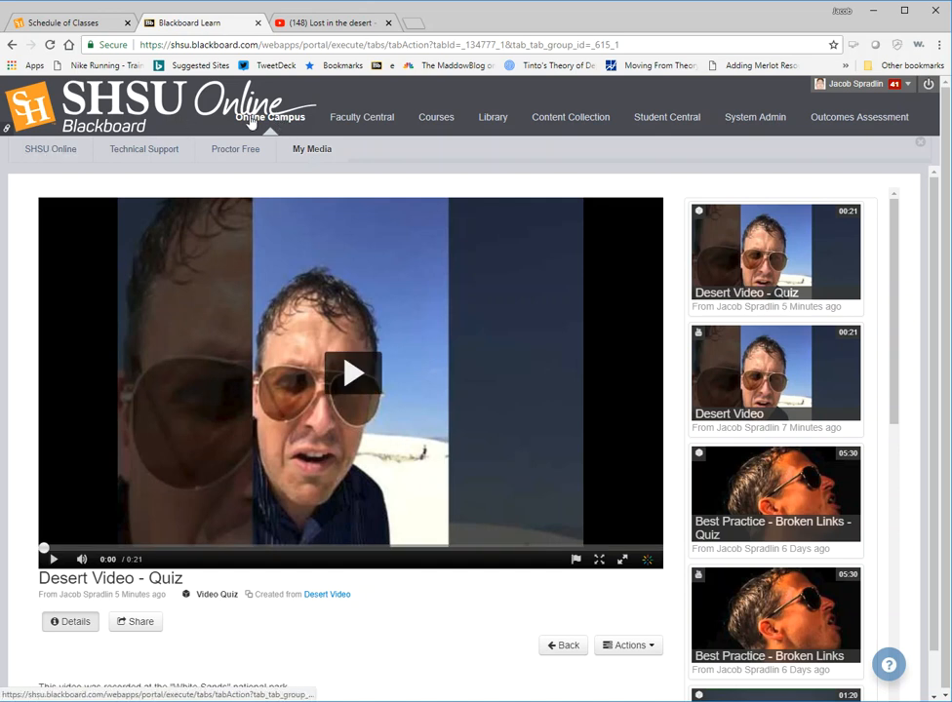
Step: Return to the SHSU Online home page and open the Modules page of the Online Faculty - Community of Practice organization
click(35, 153)
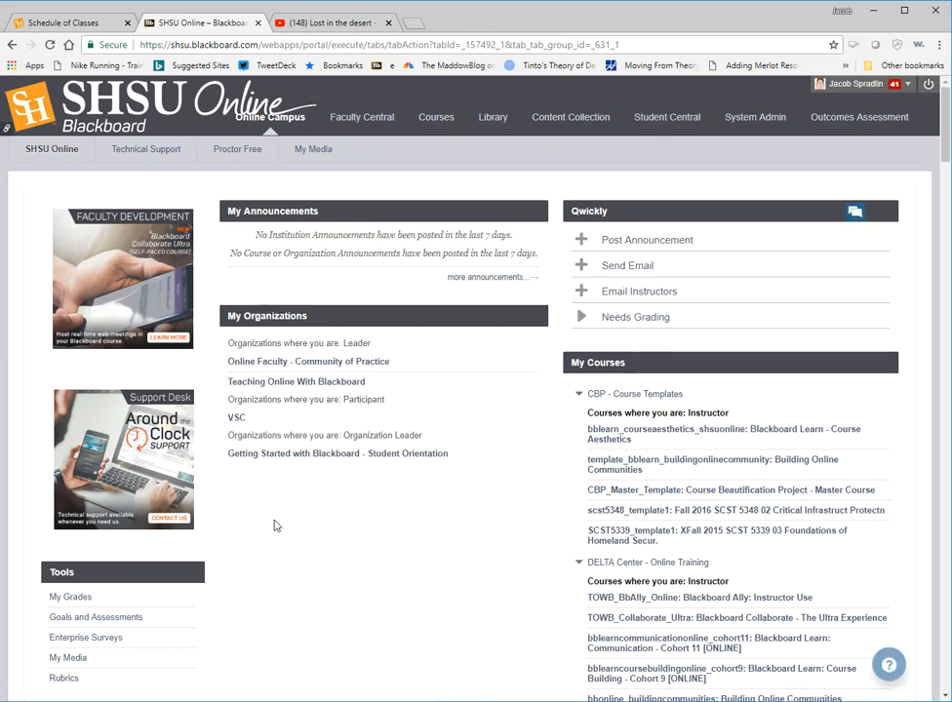
click(289, 384)
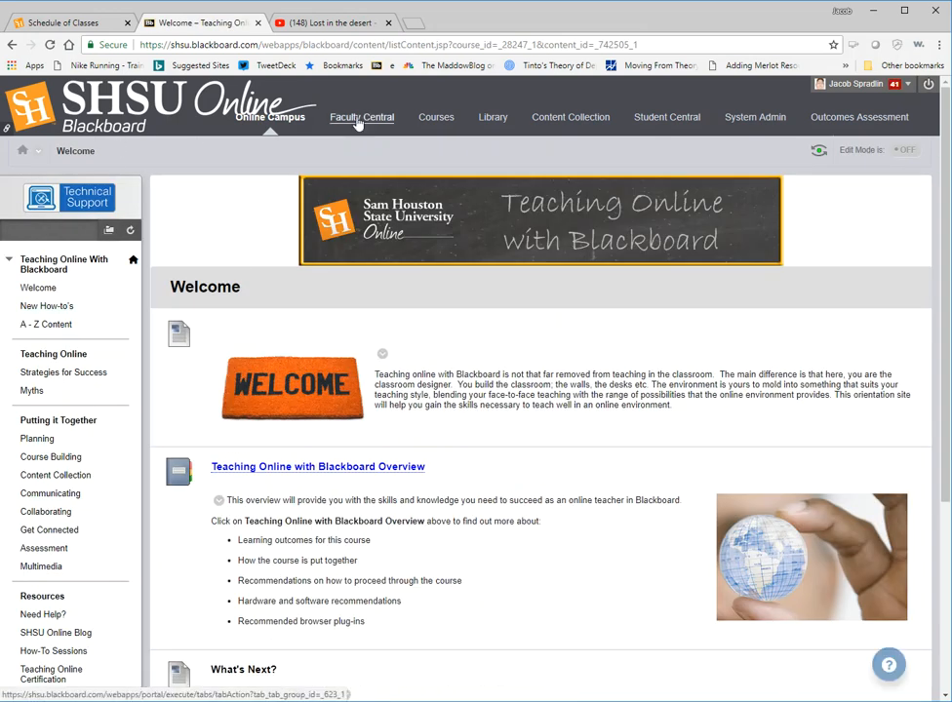
click(280, 117)
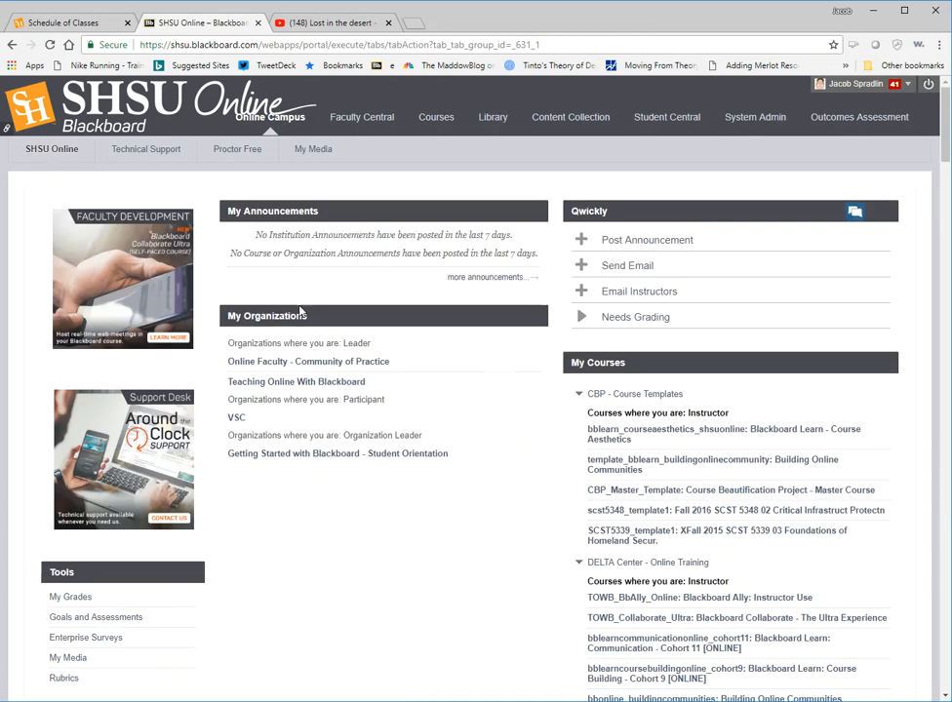
click(284, 365)
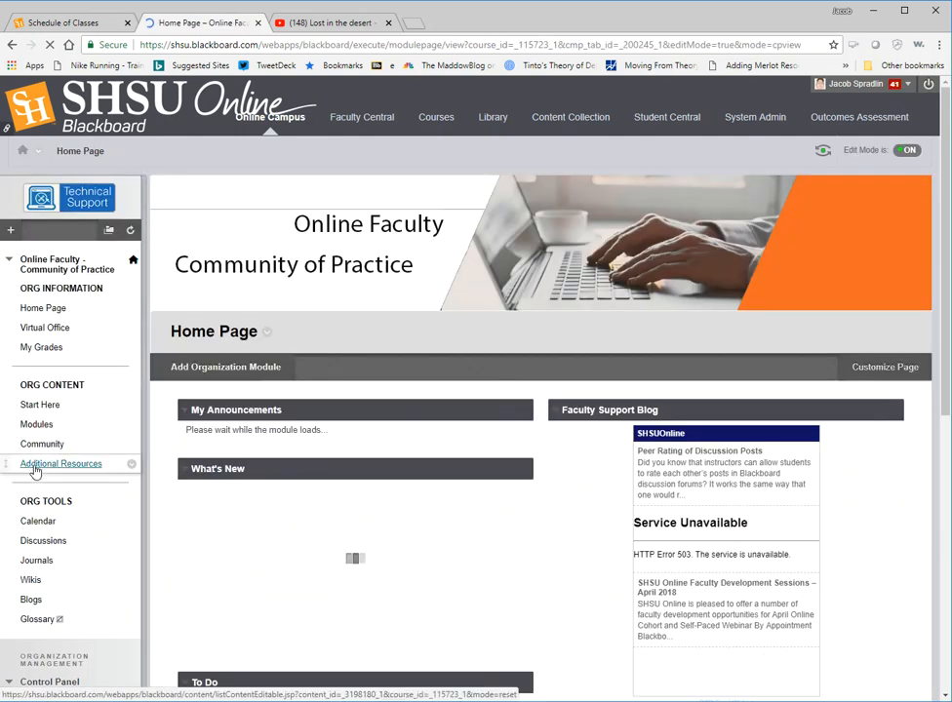
click(42, 424)
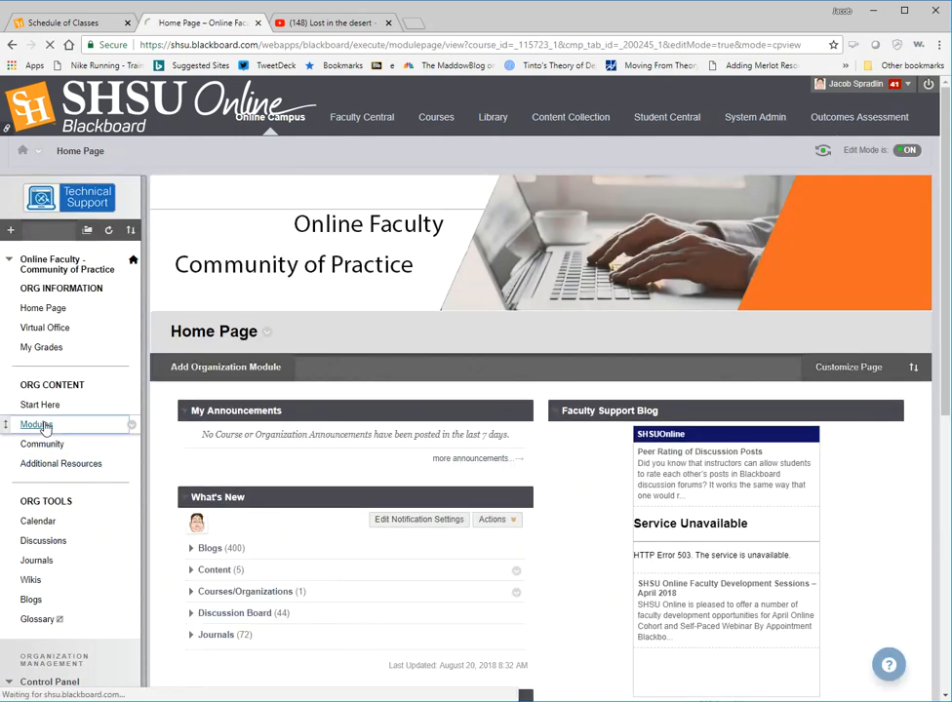
Step: Add a Kaltura Video Quiz assessment to the Modules page, using "Desert Video - Quiz" from My Media
click(330, 233)
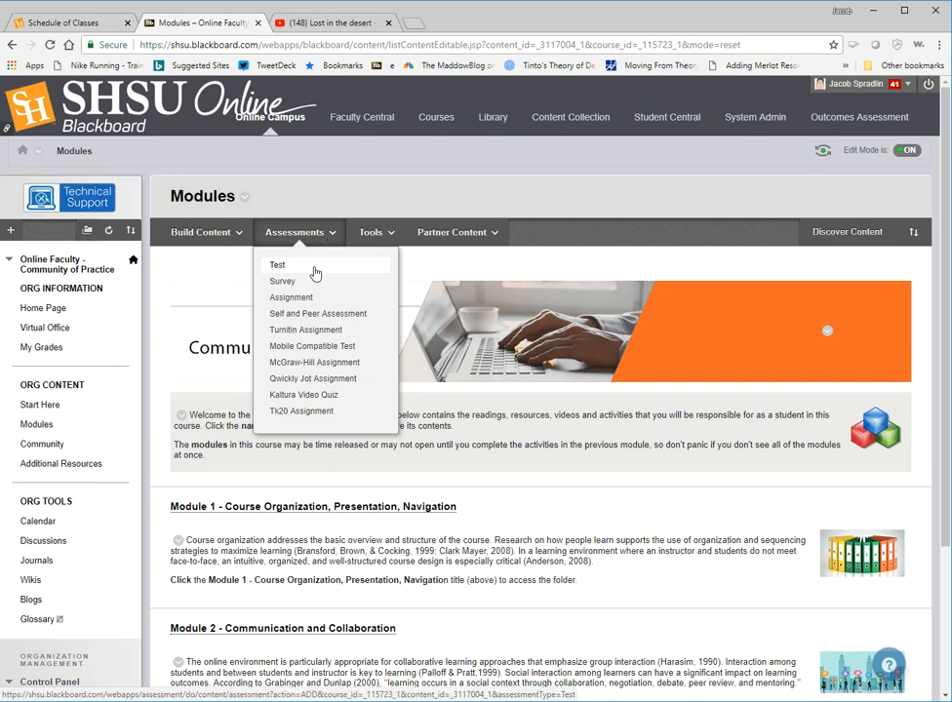
click(307, 396)
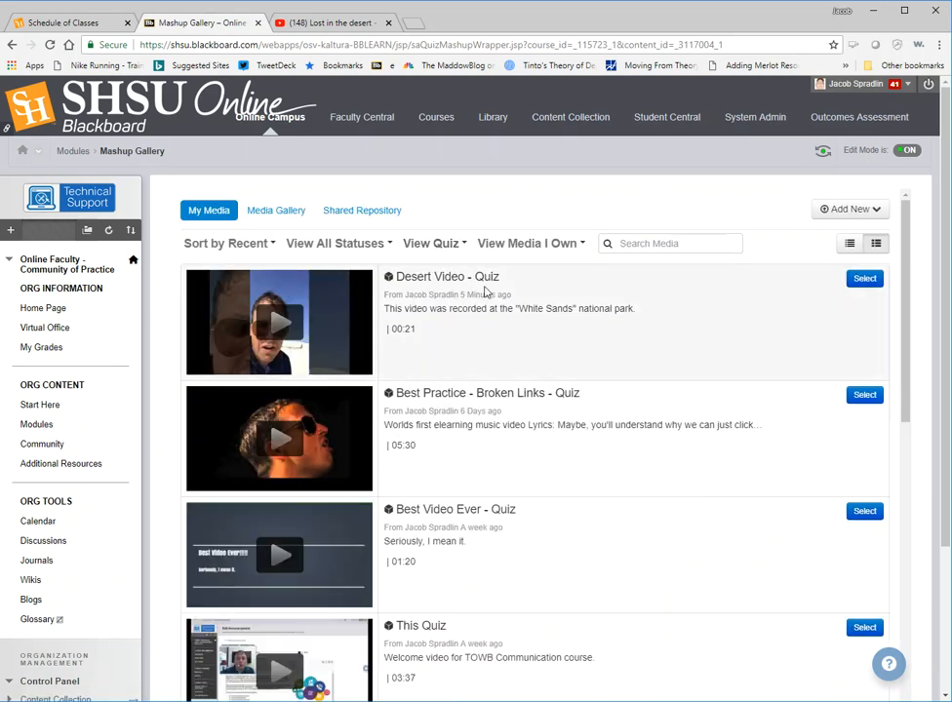
click(868, 281)
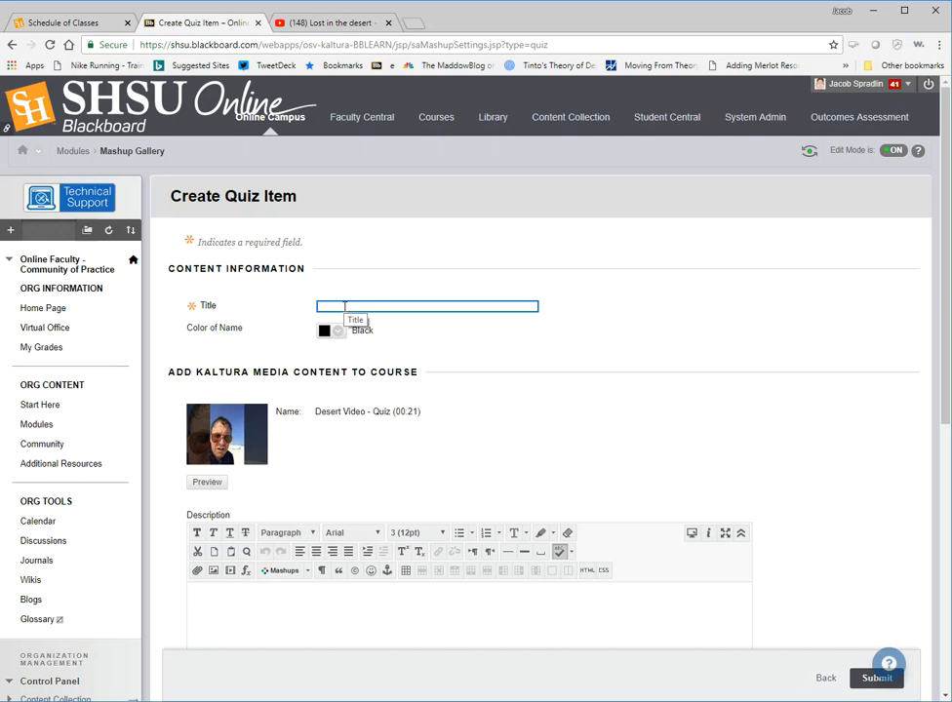
Step: Title the quiz item "Video Quiz" and start its description with "Watch this video and answer the questions therein."
text(Vdie)
scroll(458, 420, down, 4)
click(400, 395)
text(Watch th)
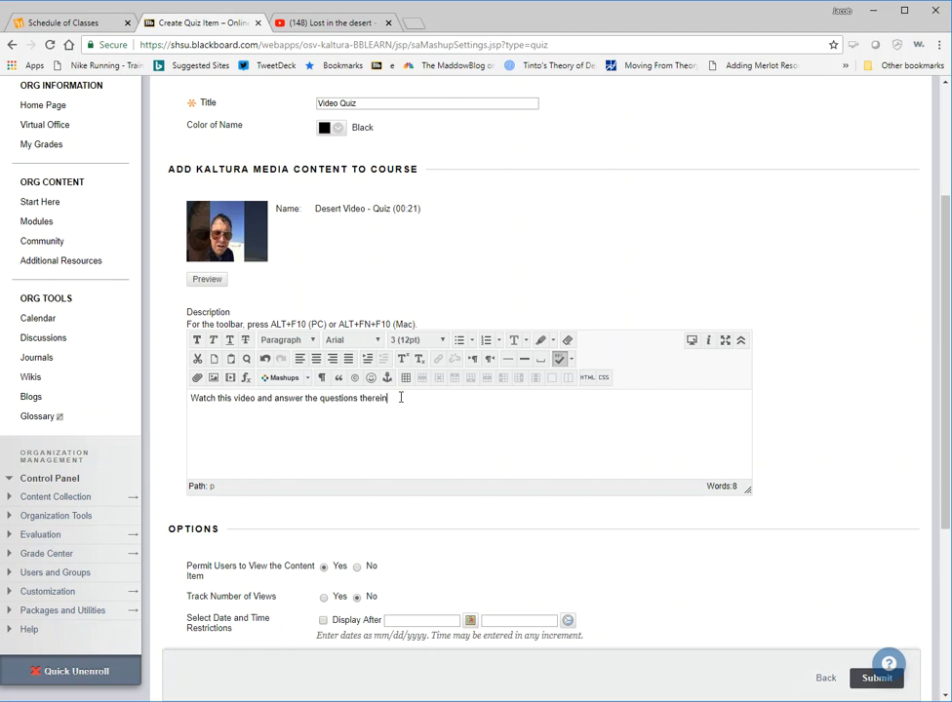
Step: Add "This is a graded activity! Click the Watch Video button to begin the interactive video quiz." to the description, with Watch Video in bold
text(is is a graded activity!  Cli)
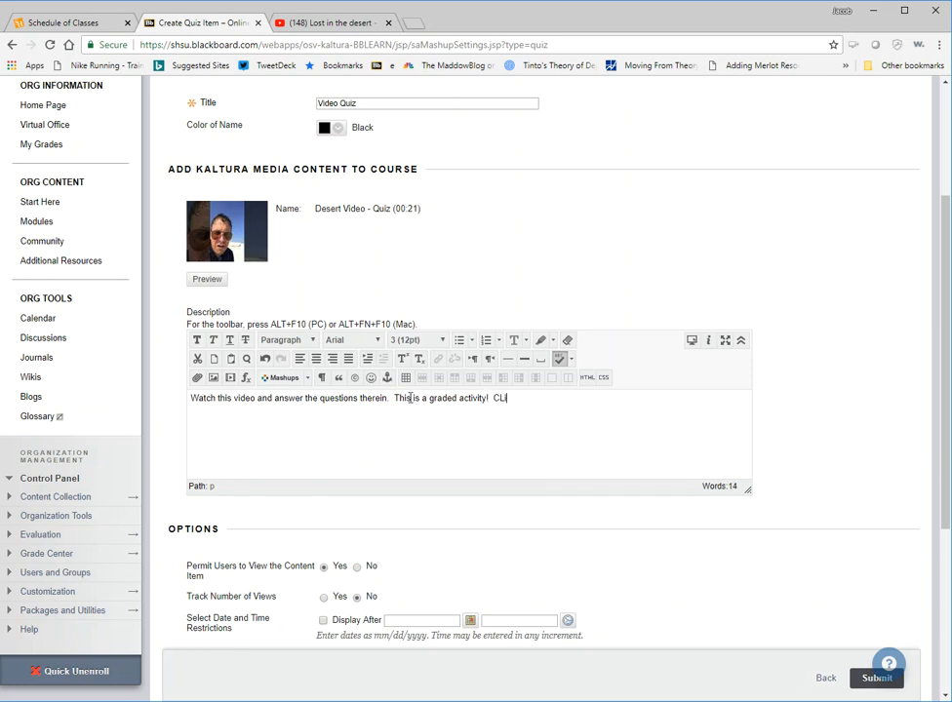
key(ctrl+b)
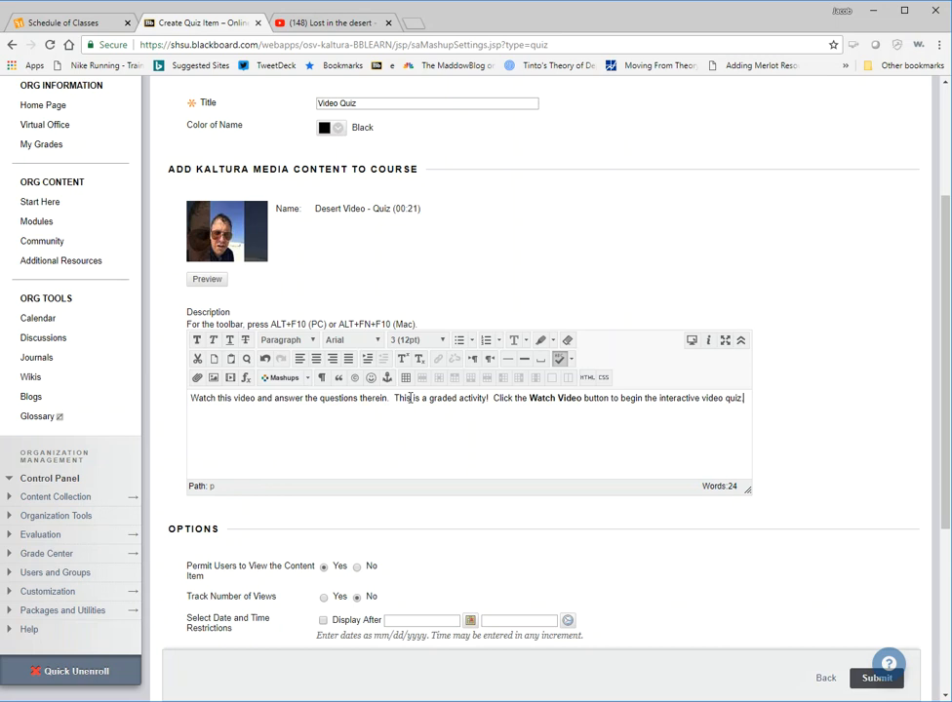
Step: Set the grade display schema to Score, move the help bubble clear of the submit control, and submit the quiz item
scroll(429, 448, down, 3)
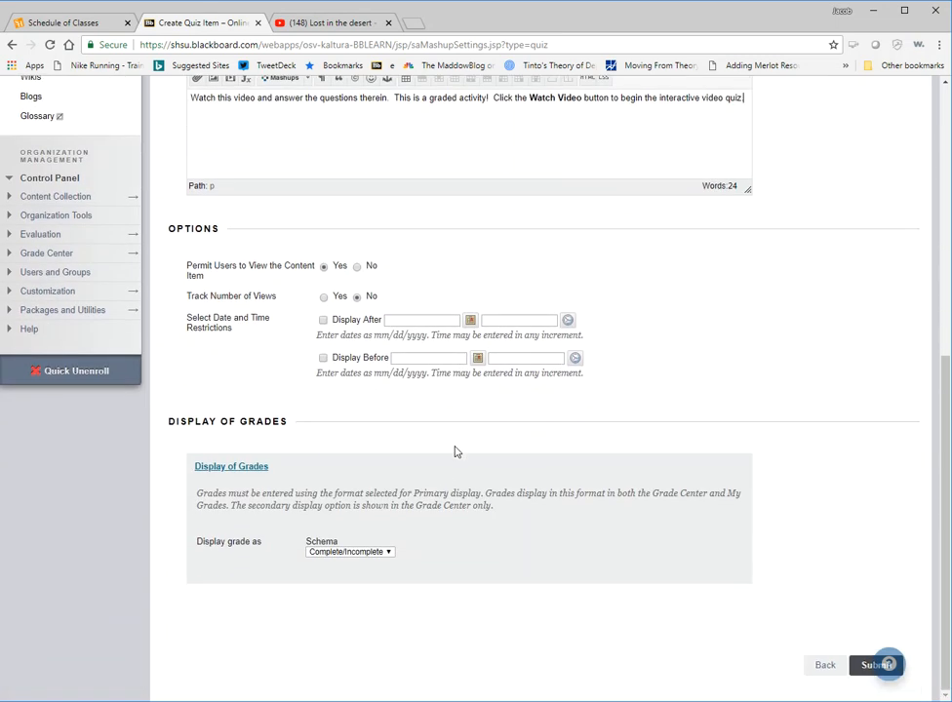
click(359, 552)
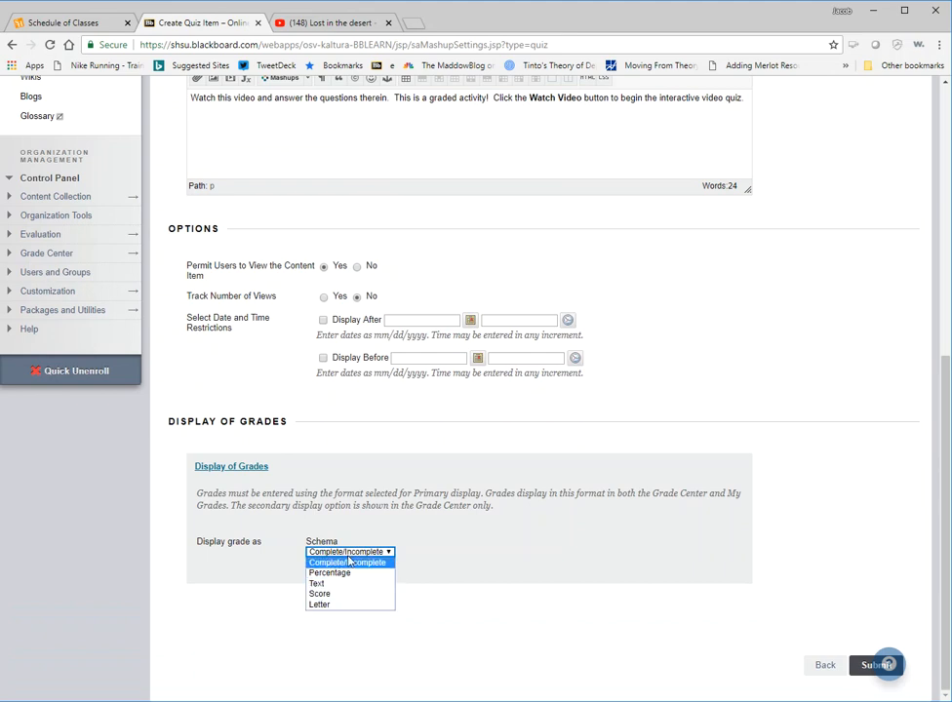
click(341, 597)
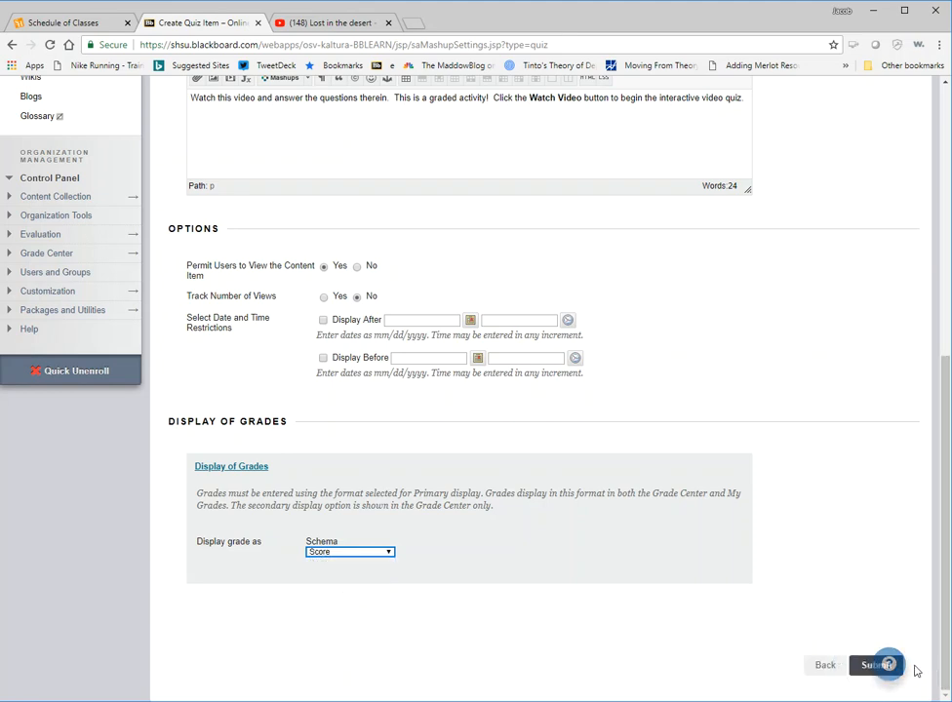
drag(914, 663, 917, 549)
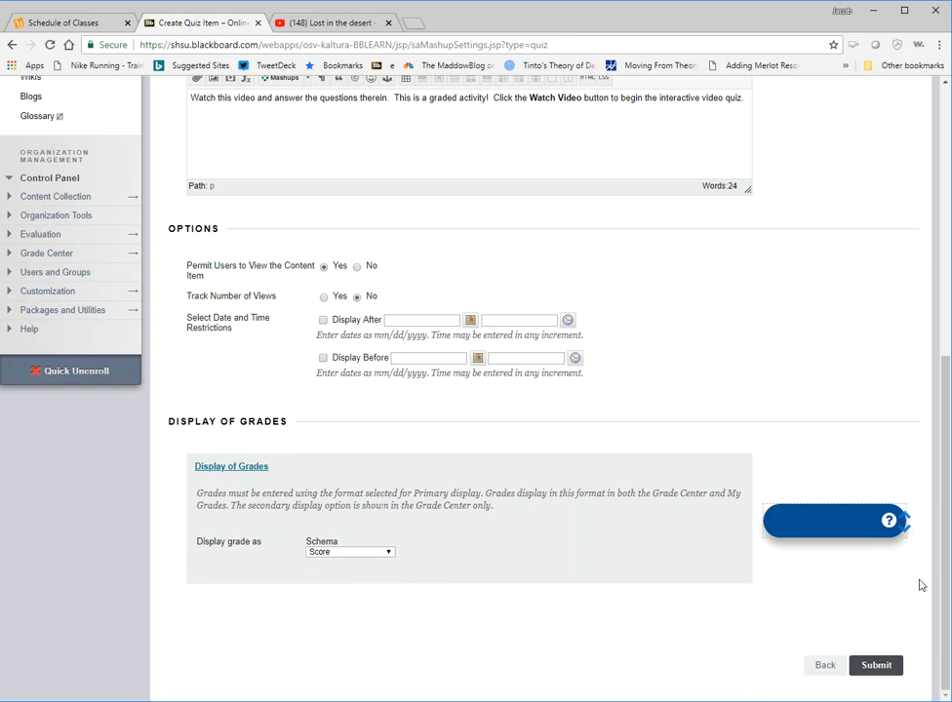
click(871, 667)
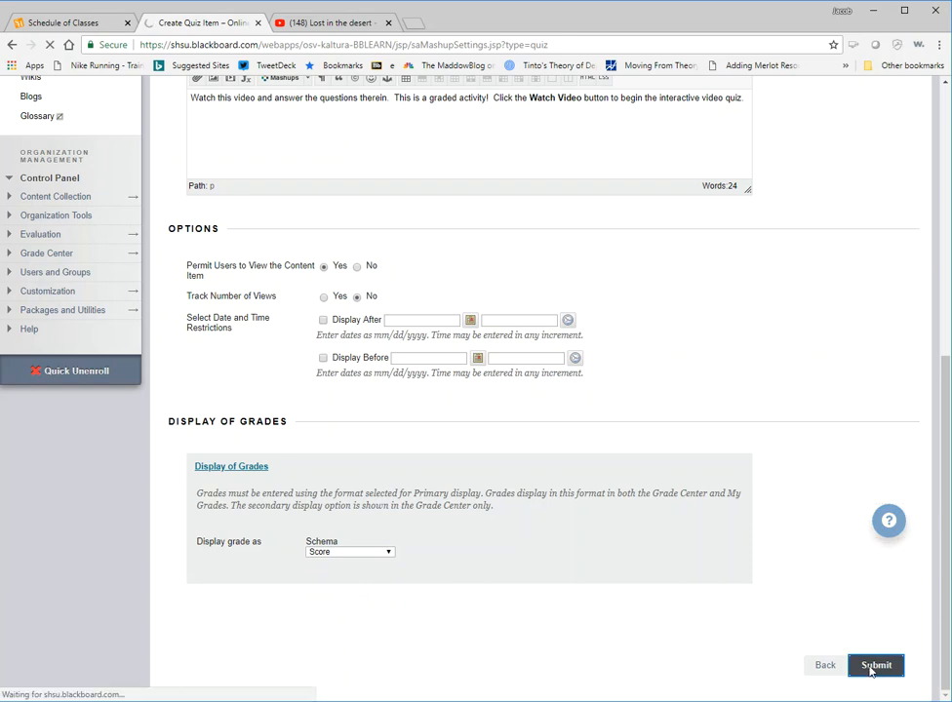
Step: Check the new Video Quiz item in Modules, enter student preview, and find the item on the Modules page again
scroll(522, 570, down, 3)
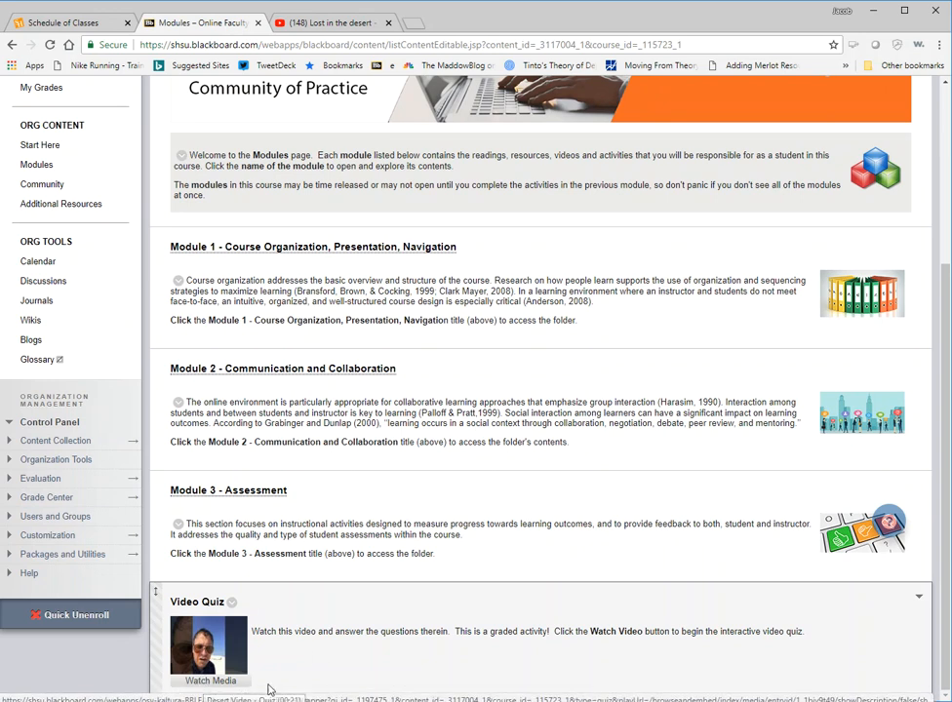
scroll(316, 644, up, 3)
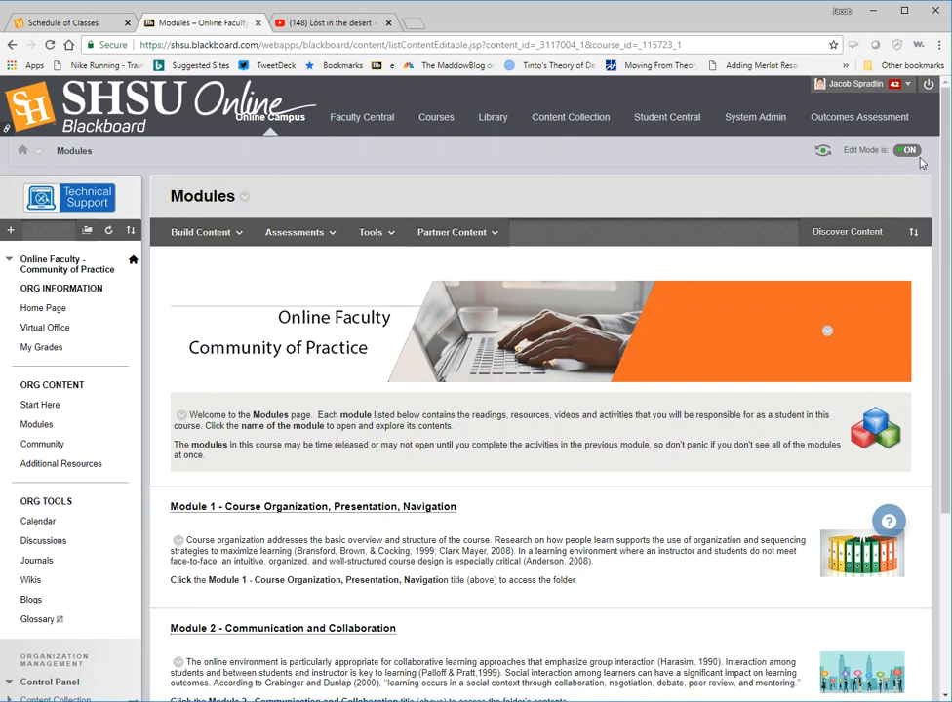
click(822, 152)
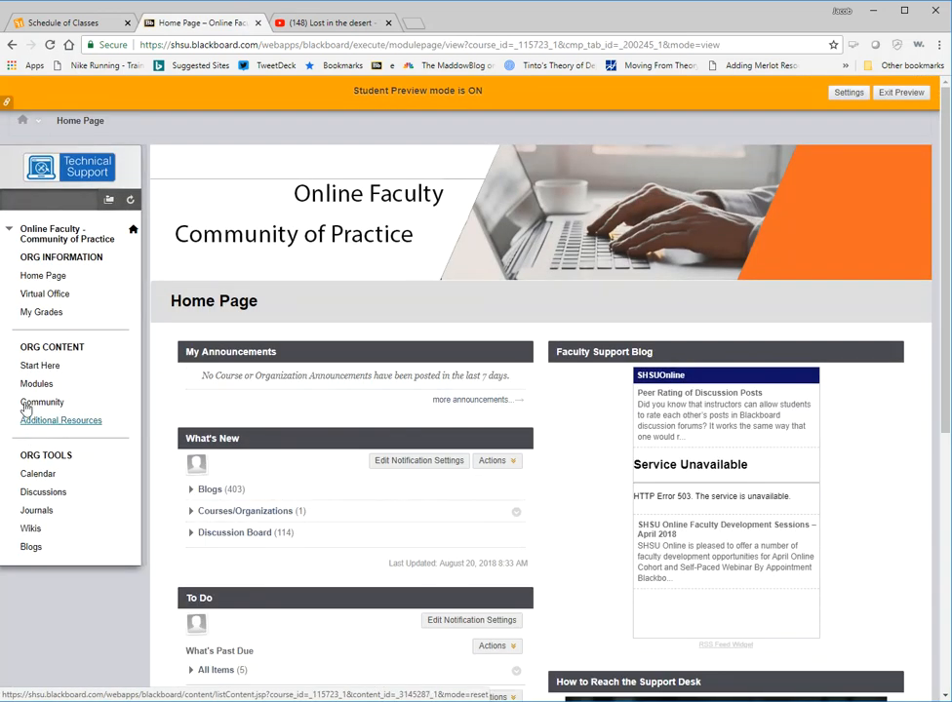
click(37, 385)
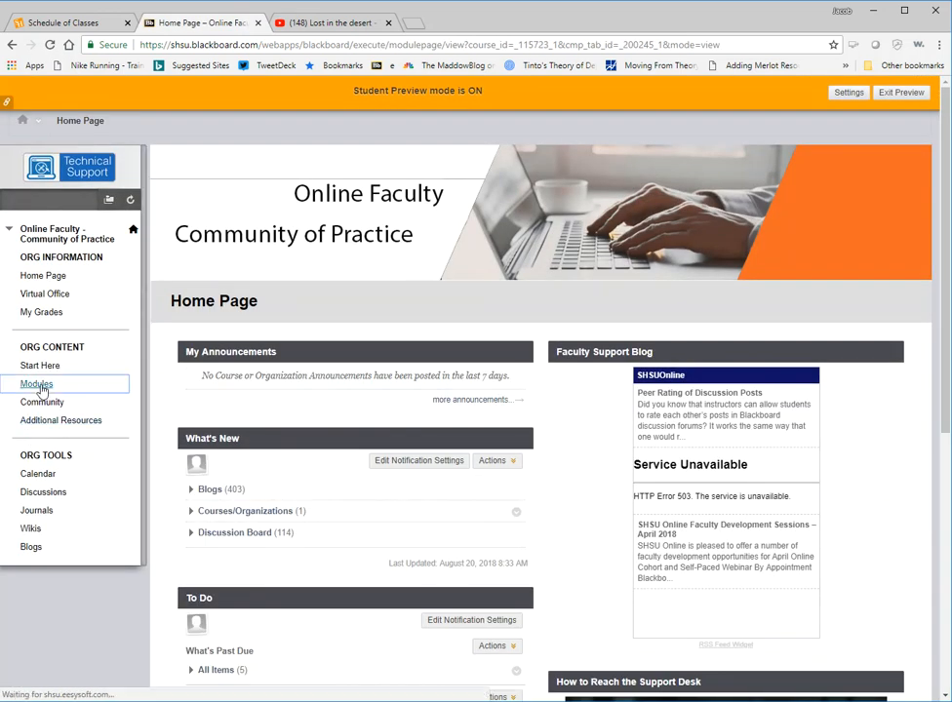
scroll(366, 496, down, 3)
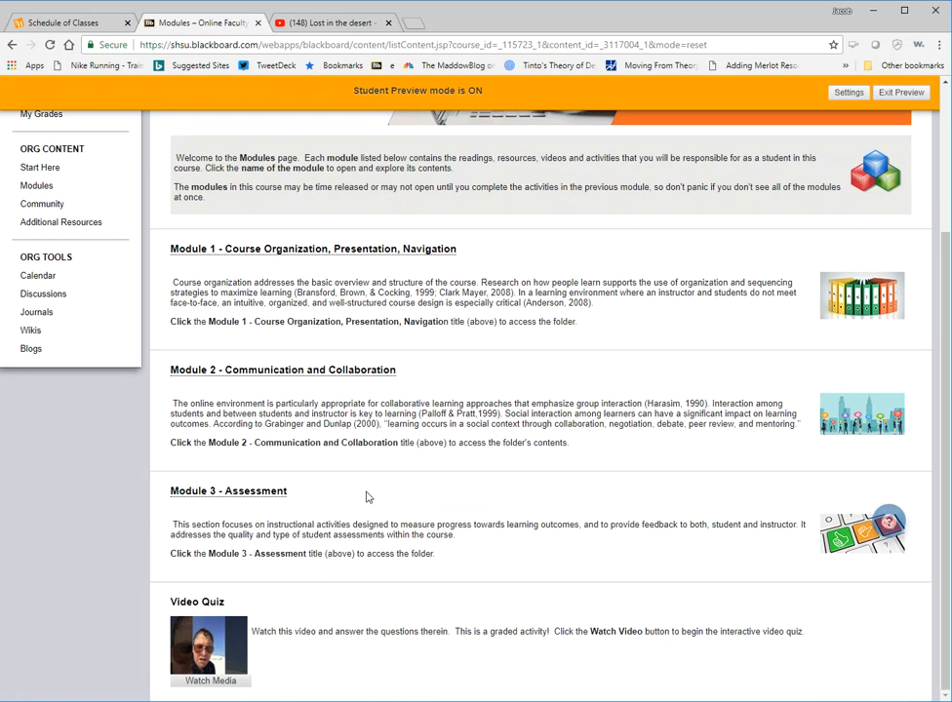
Step: Open the Video Quiz media as a student, play it, and continue past the welcome screen
click(205, 681)
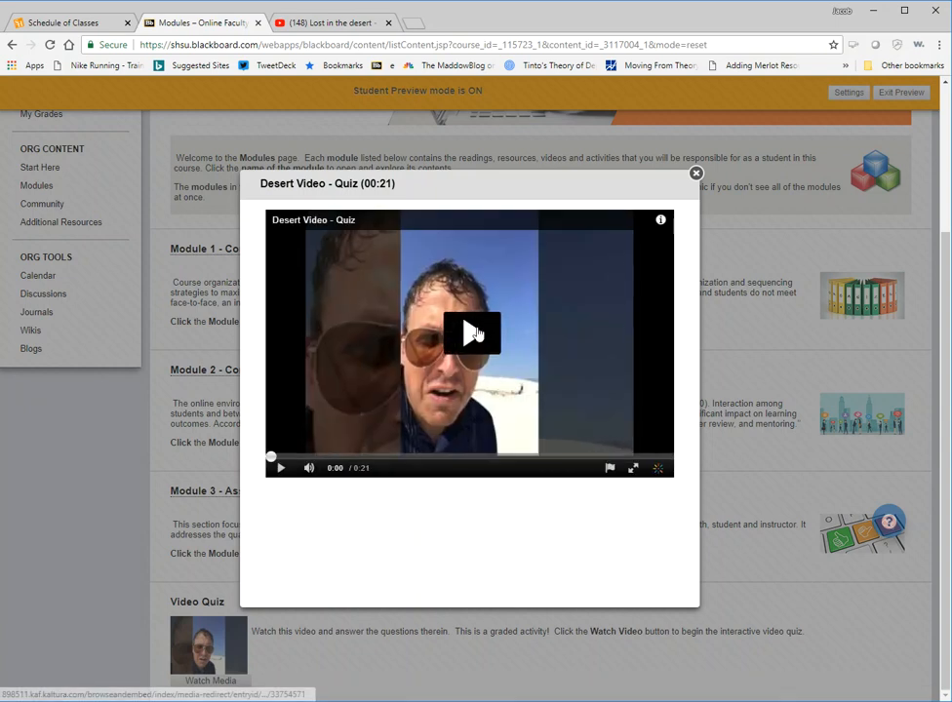
click(475, 334)
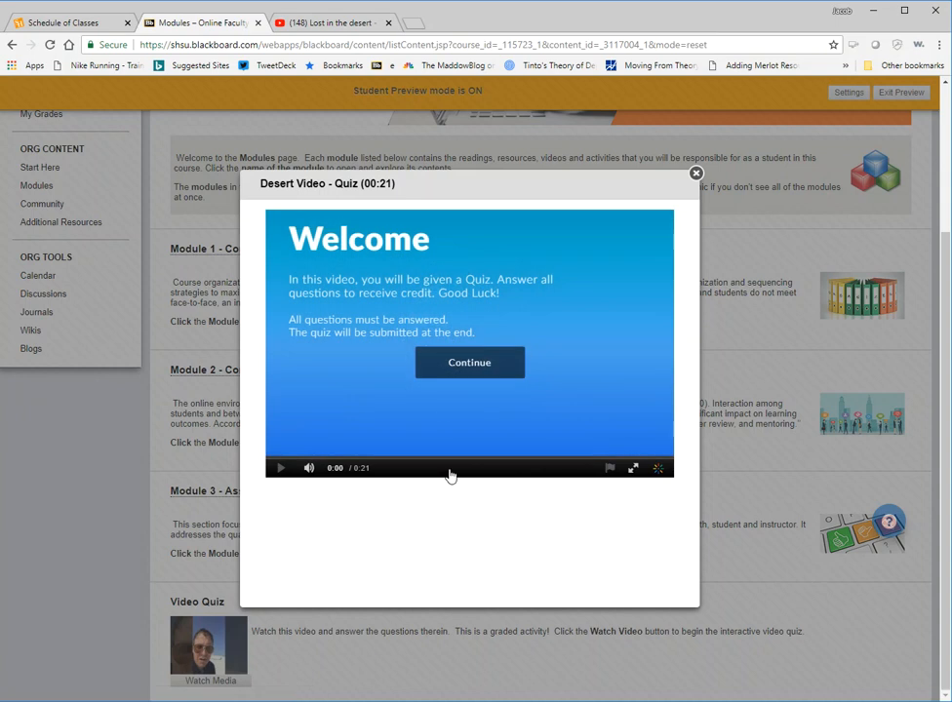
click(469, 359)
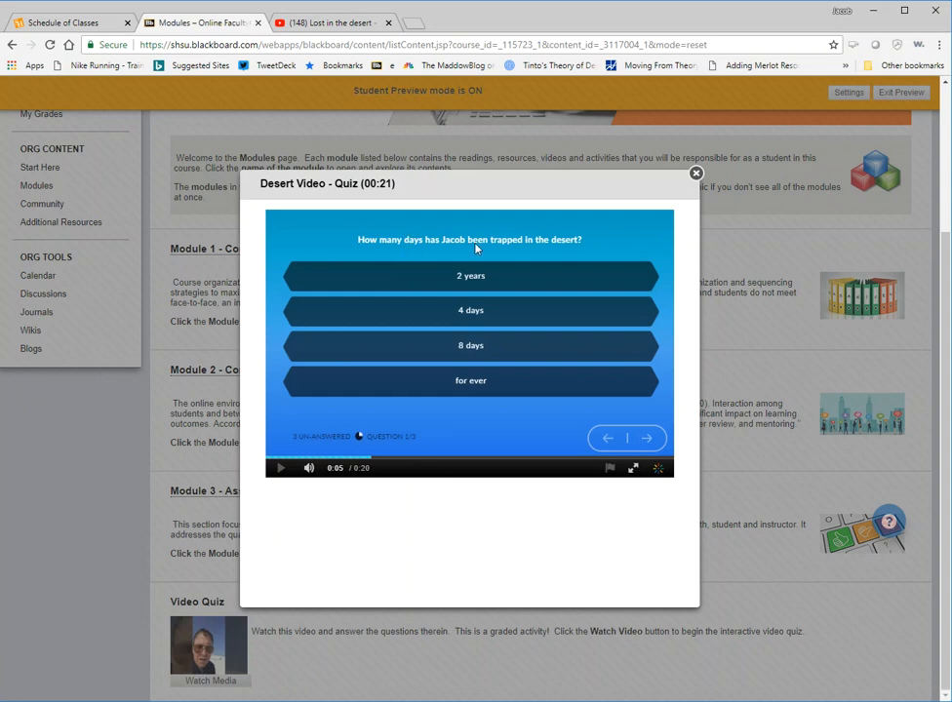
Step: Answer the first quiz question with "8 days" and the true/false question with "true"
click(470, 346)
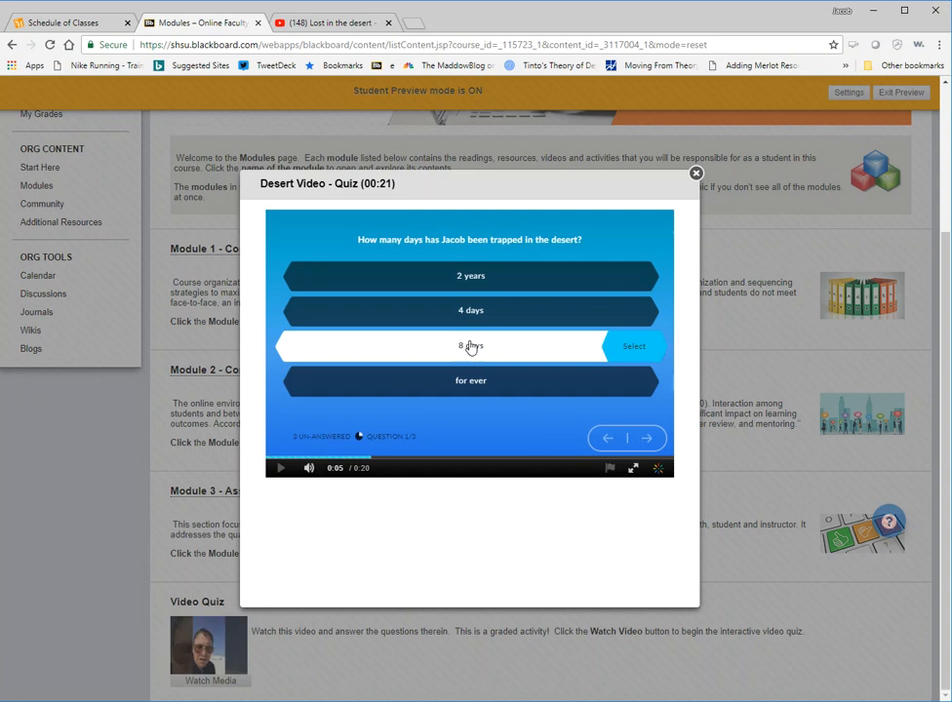
click(628, 354)
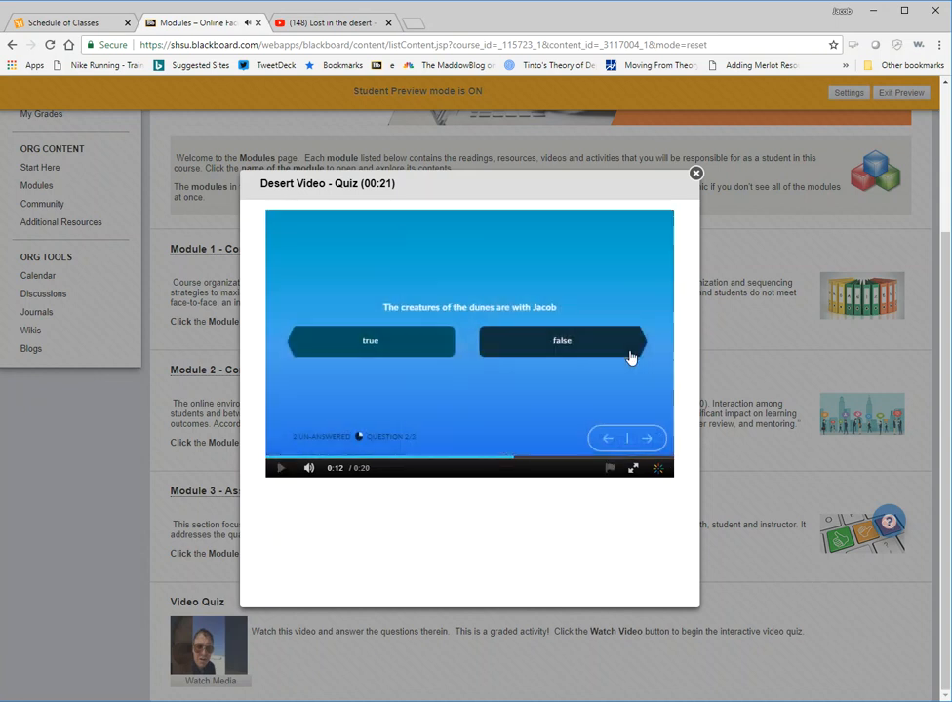
click(364, 342)
click(312, 348)
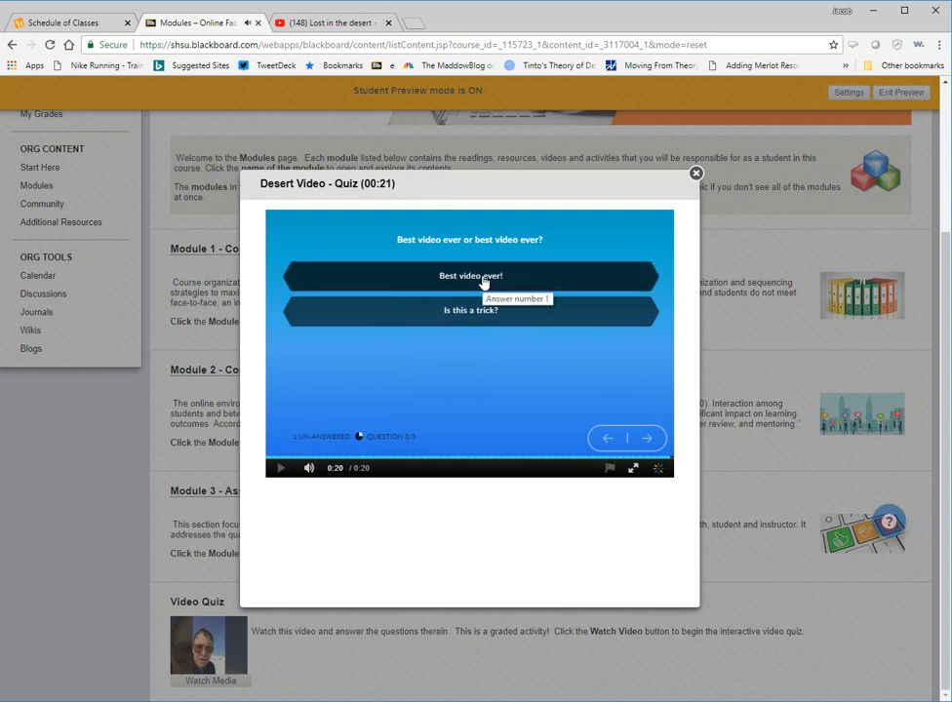
Step: Answer the final quiz question with "Best video ever!", submit the completed quiz, and finish it from the score screen
click(634, 276)
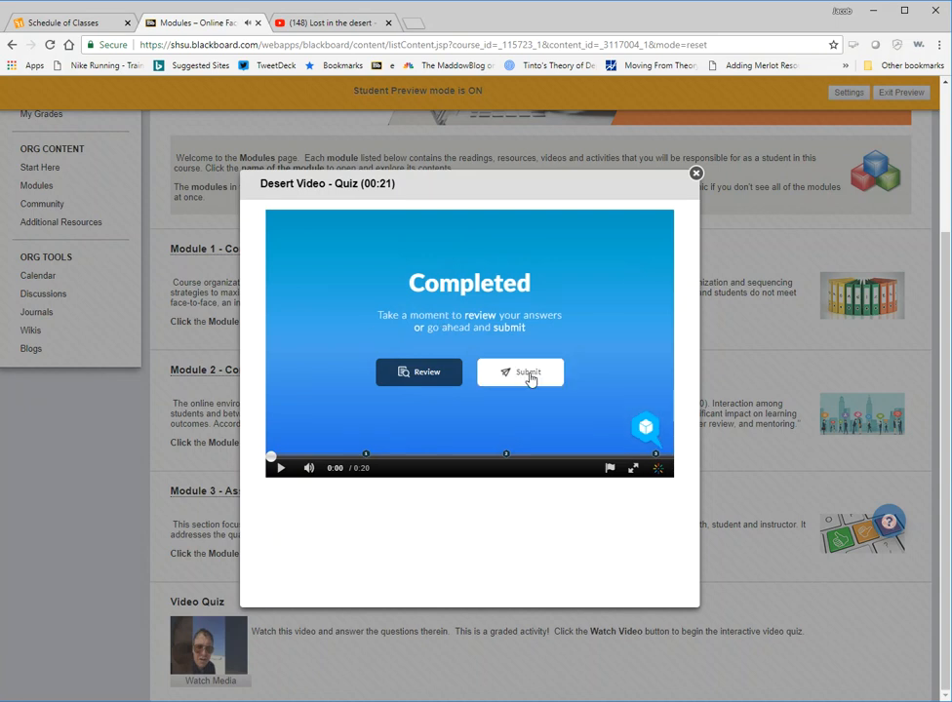
click(532, 378)
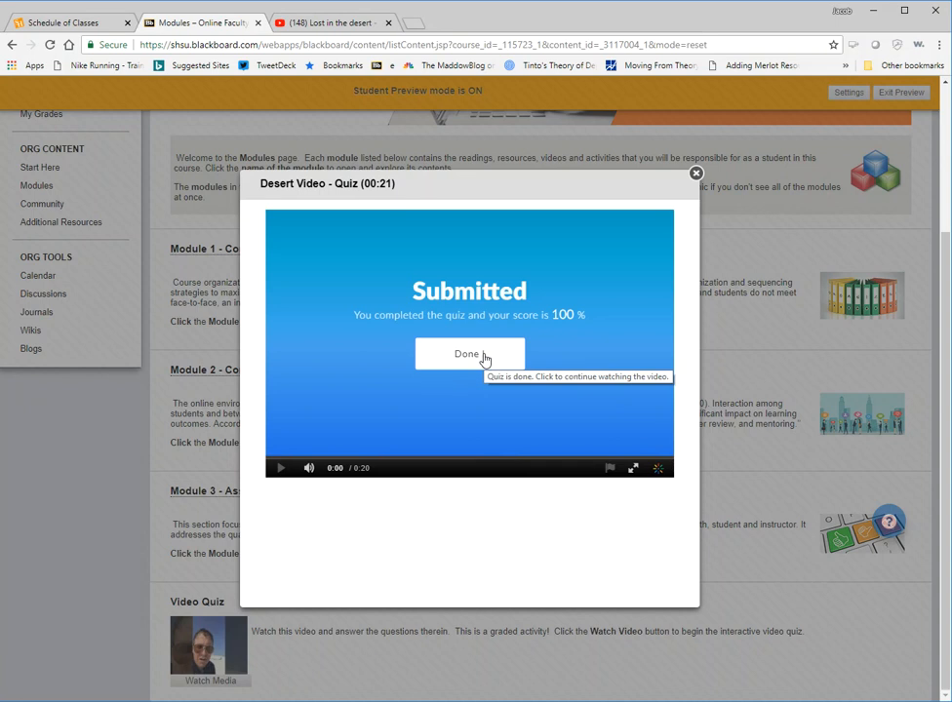
click(484, 356)
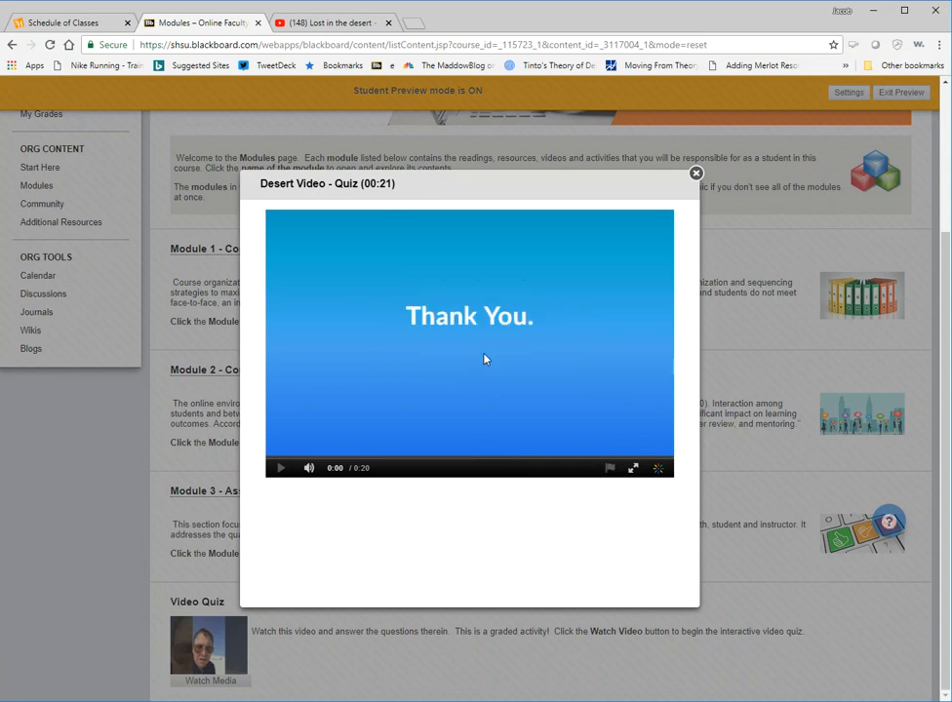
click(485, 358)
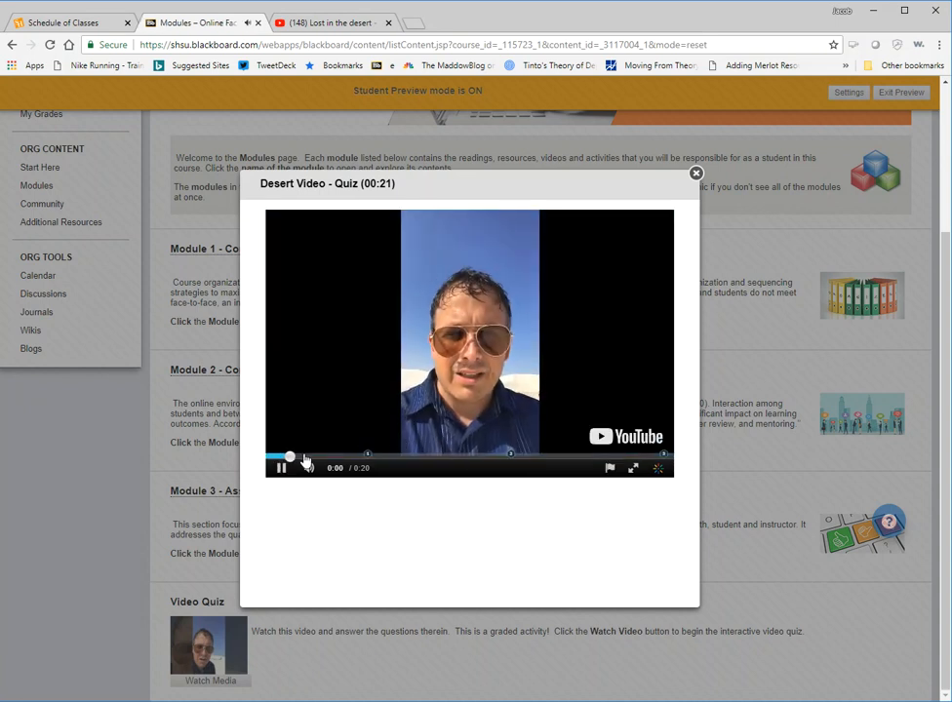
Step: Pause the replaying video, close the quiz player, and exit student preview
click(281, 469)
click(698, 177)
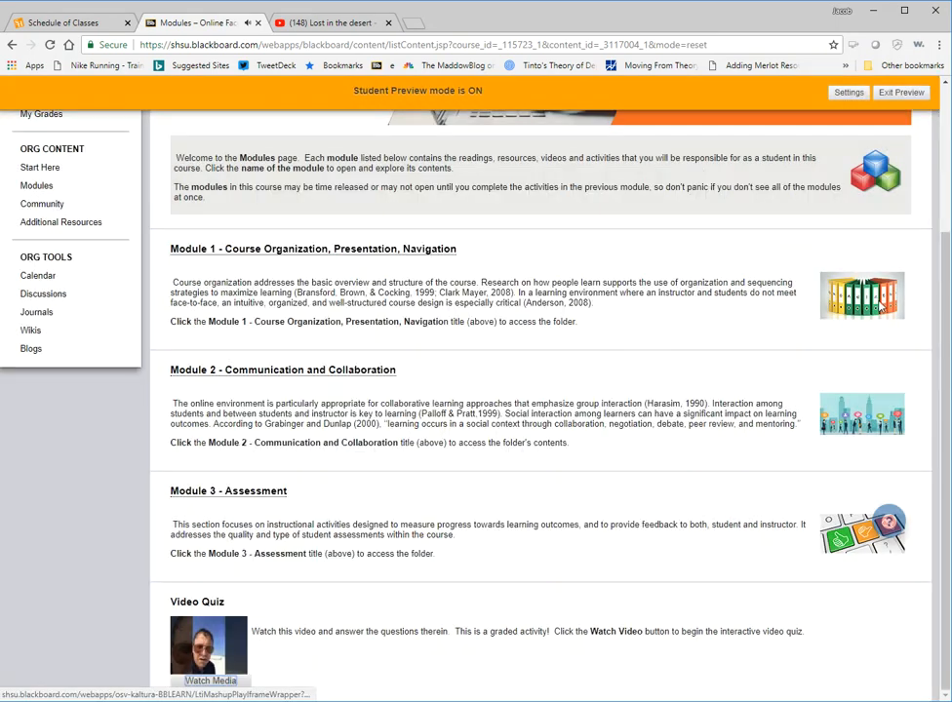
click(893, 95)
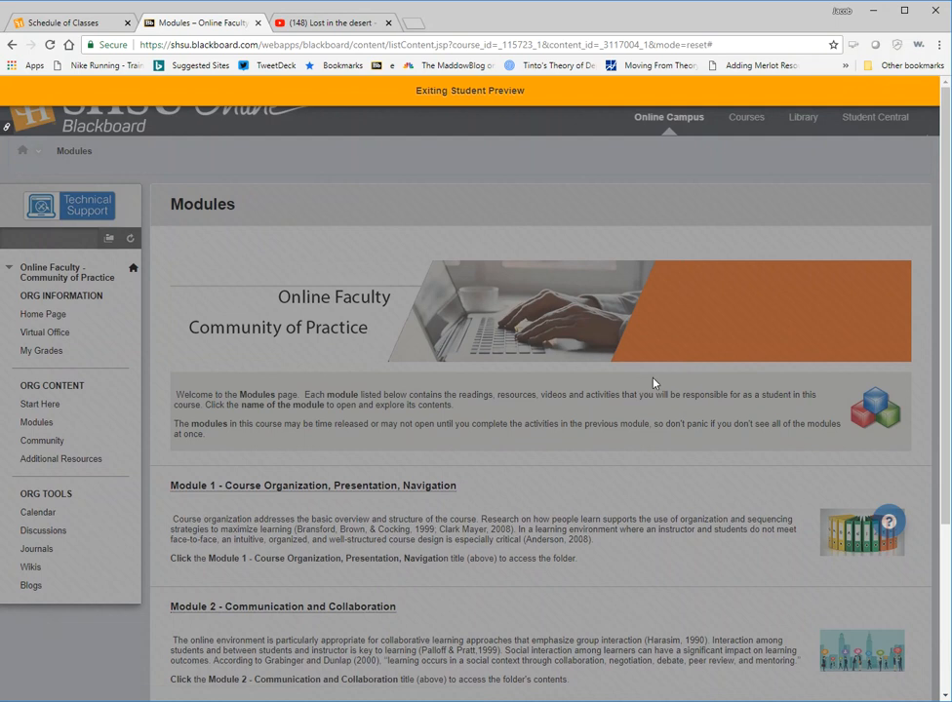